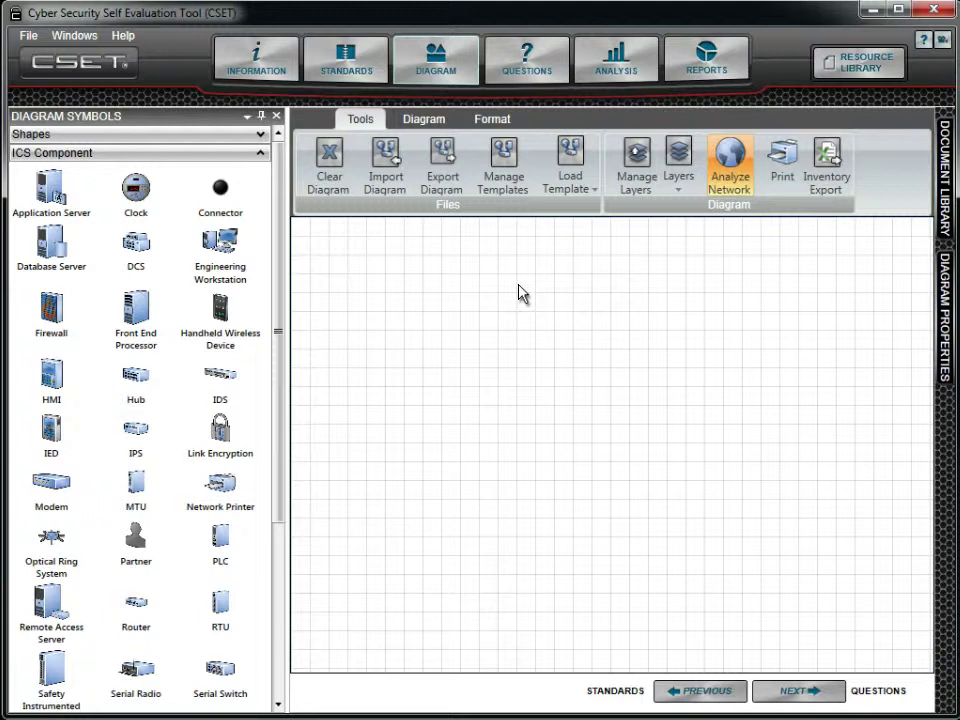
- Load the PCS network template into the empty diagram
click(570, 168)
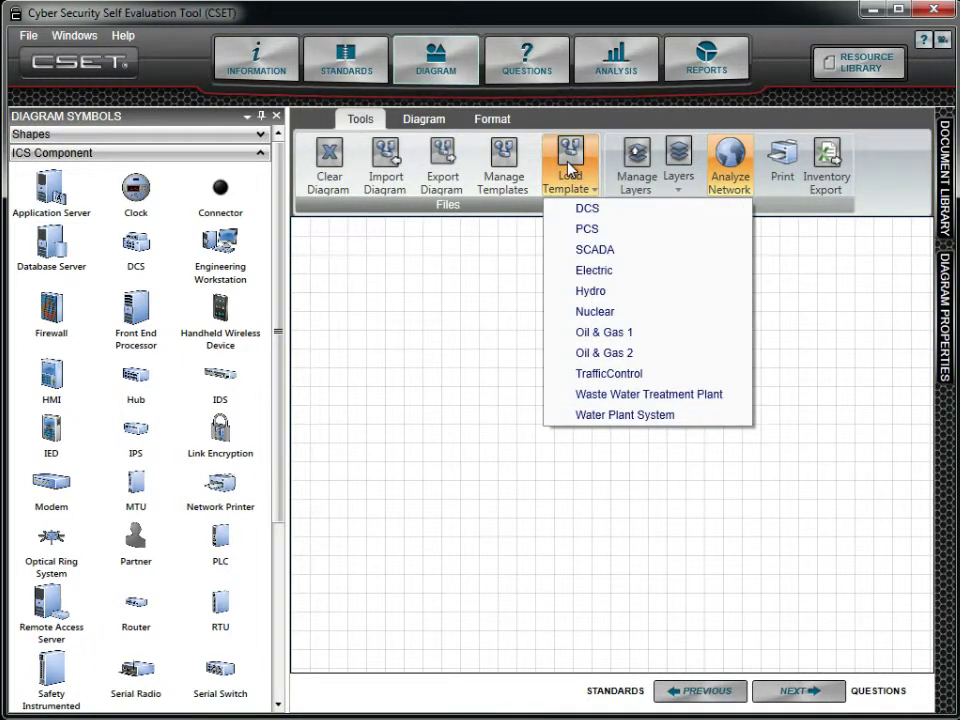
click(620, 231)
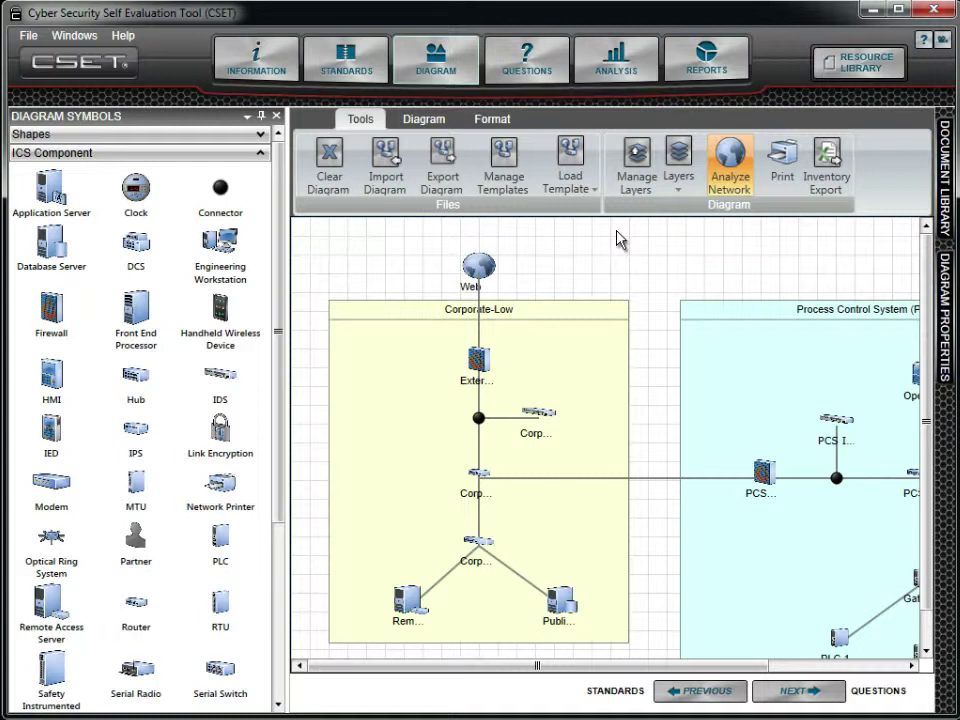
click(420, 120)
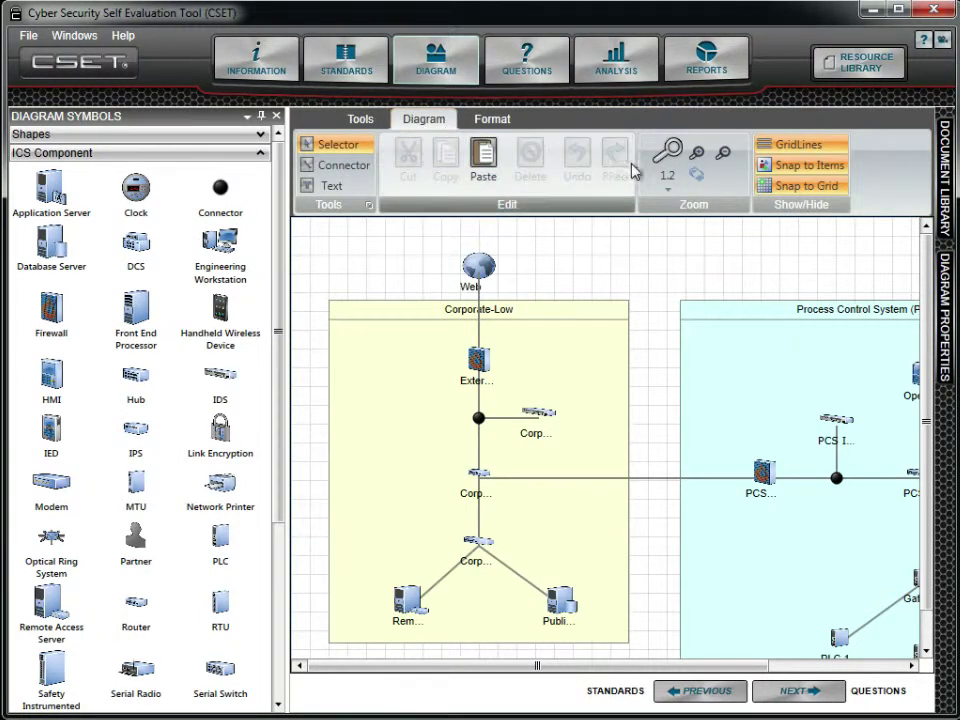
click(727, 160)
click(727, 160)
click(727, 161)
click(728, 163)
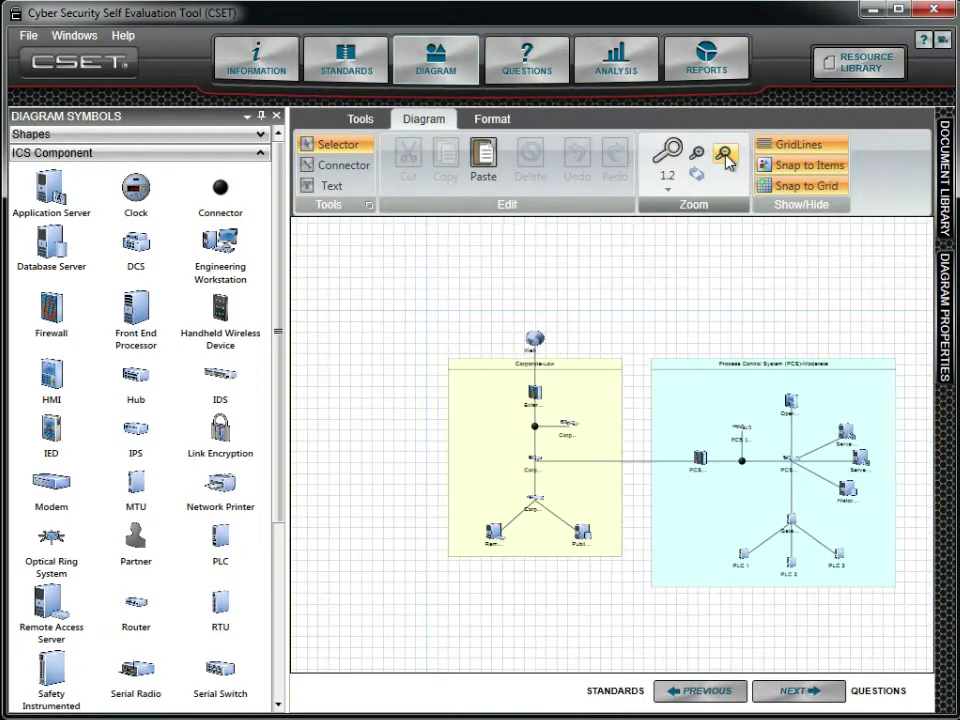
- Add a zone directly below the Corporate zone at about X 40, Y 480 and enlarge it to match that zone's width
drag(274, 240, 274, 444)
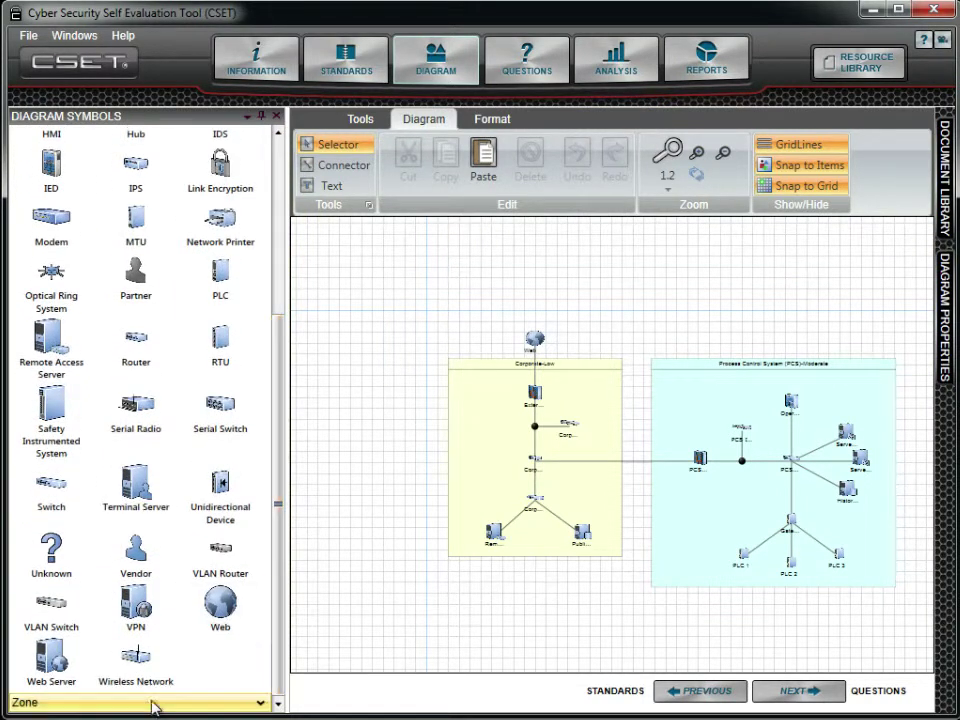
click(210, 703)
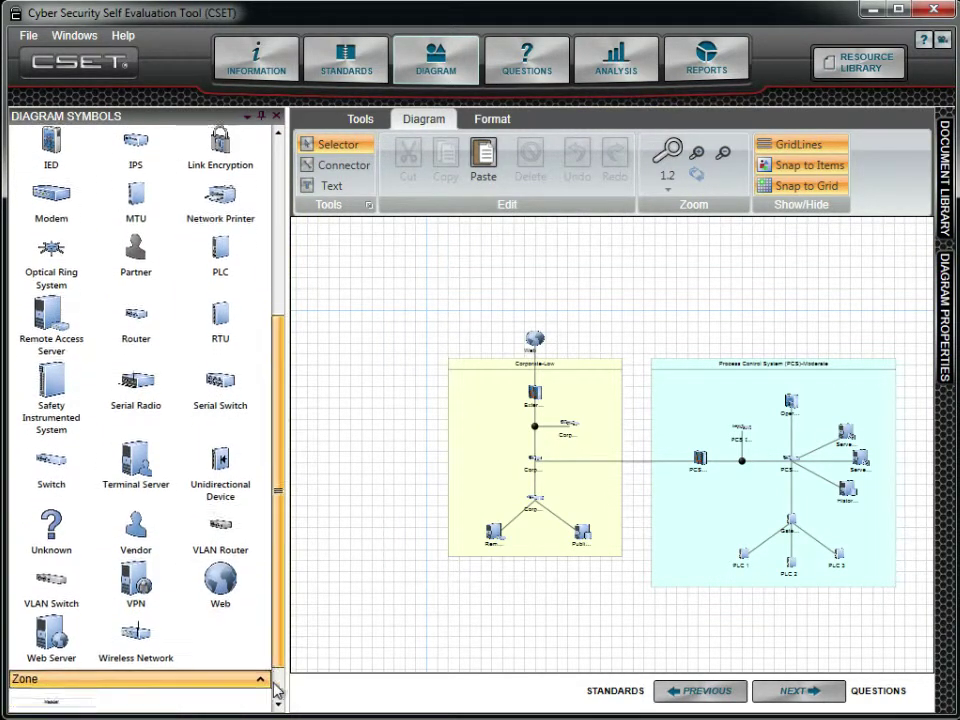
drag(45, 680, 459, 574)
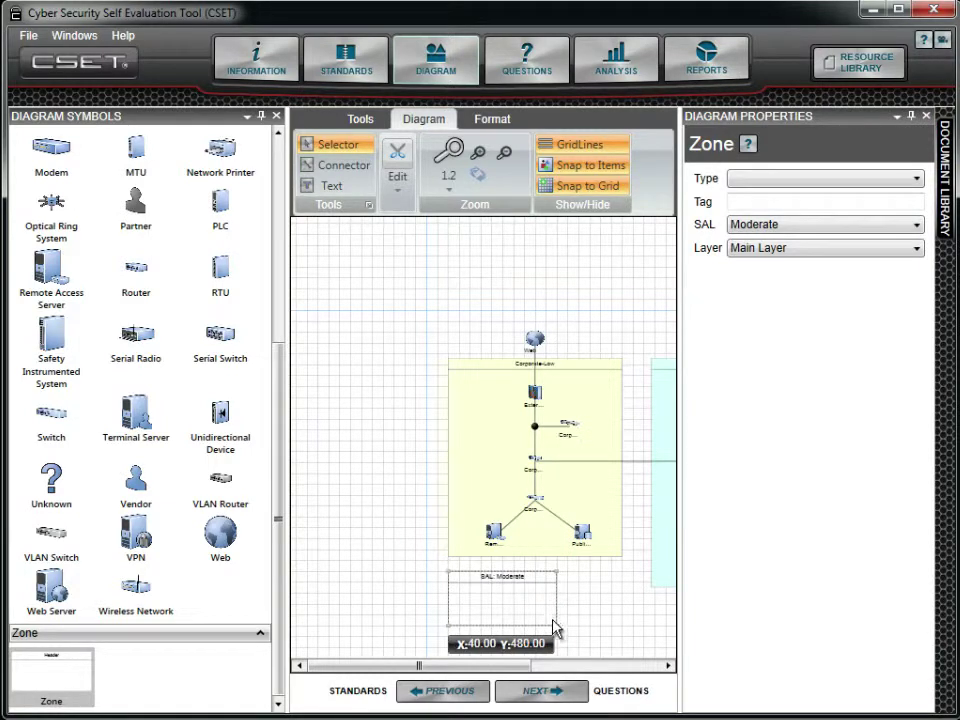
drag(553, 626, 617, 653)
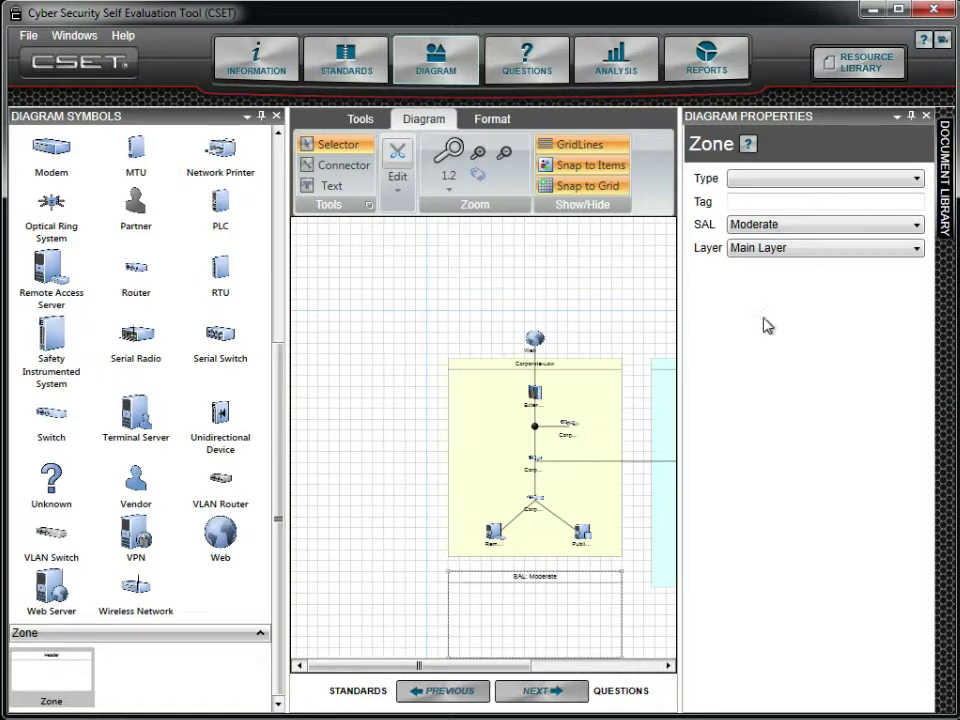
- Set the new zone's type to Plant System and its tag to Area 51
click(789, 179)
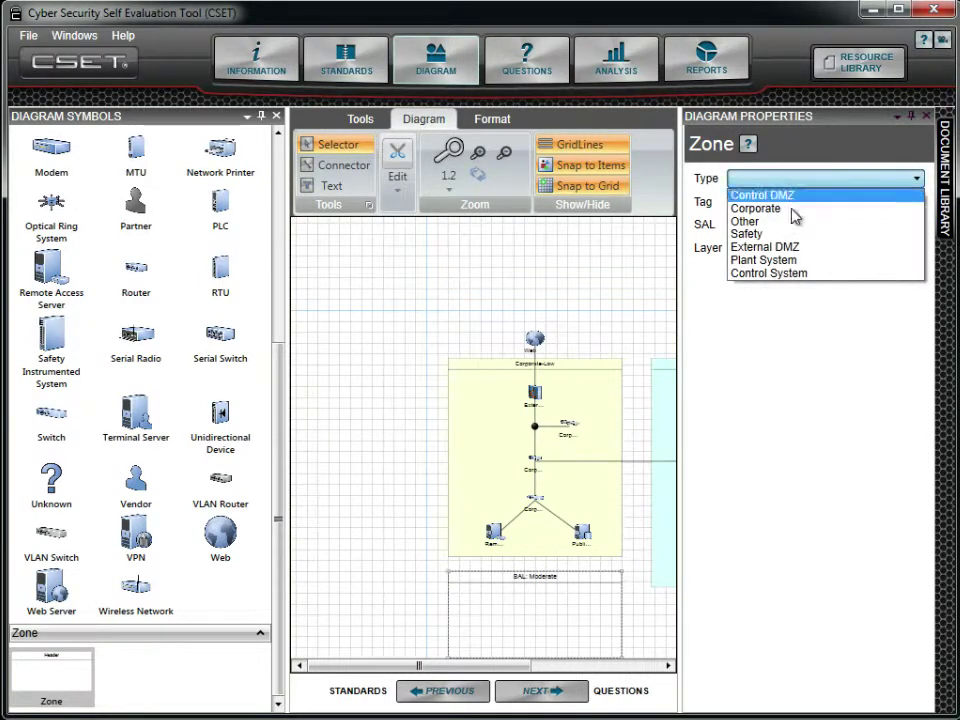
click(818, 265)
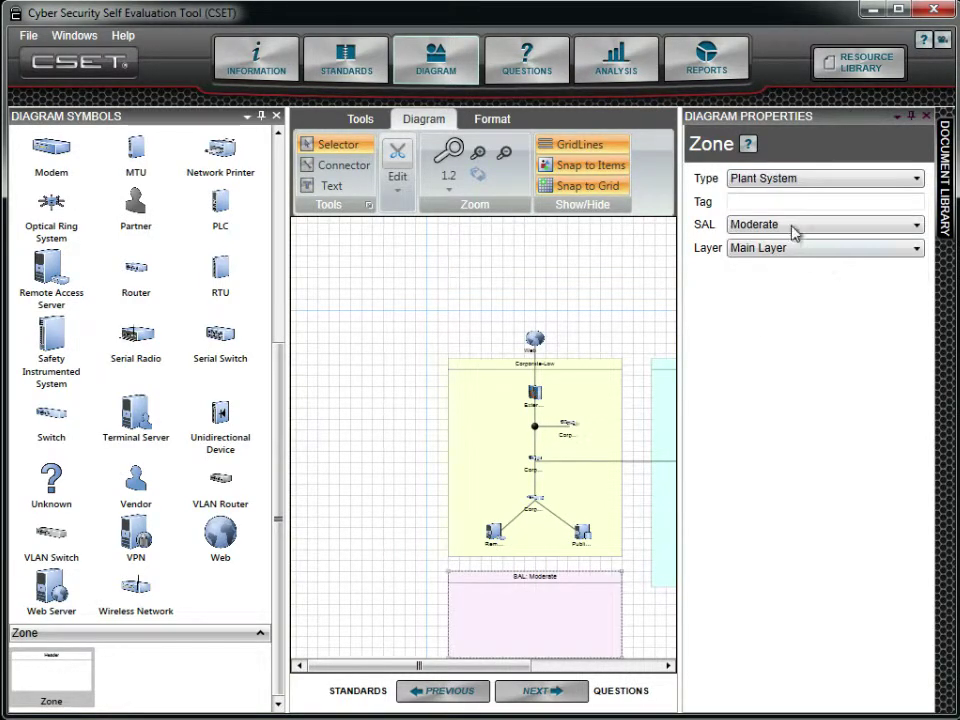
click(765, 203)
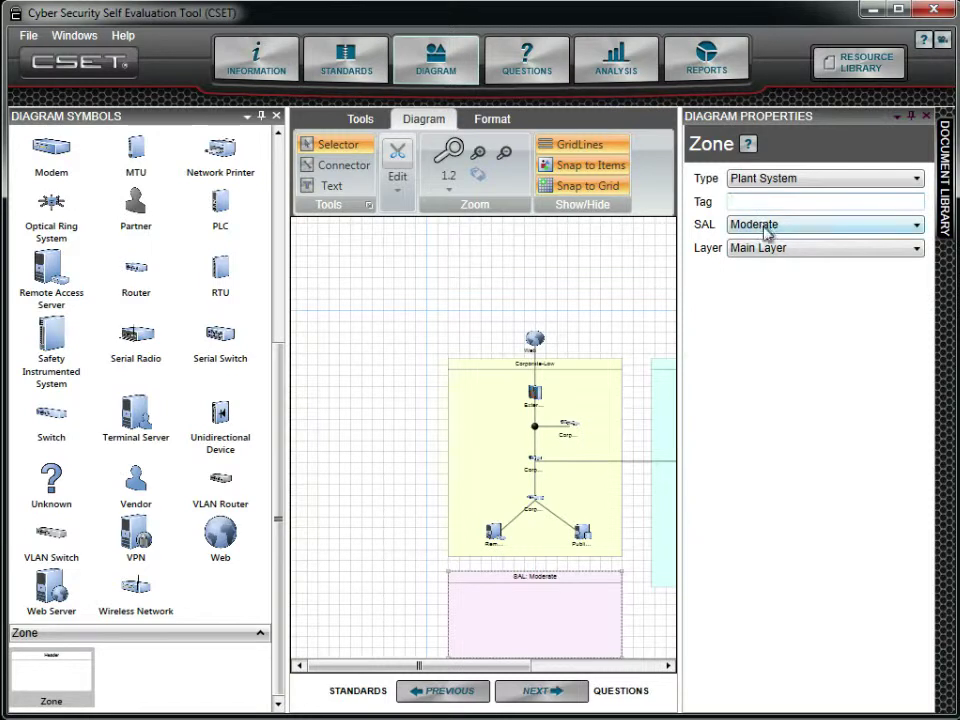
text(Area 51)
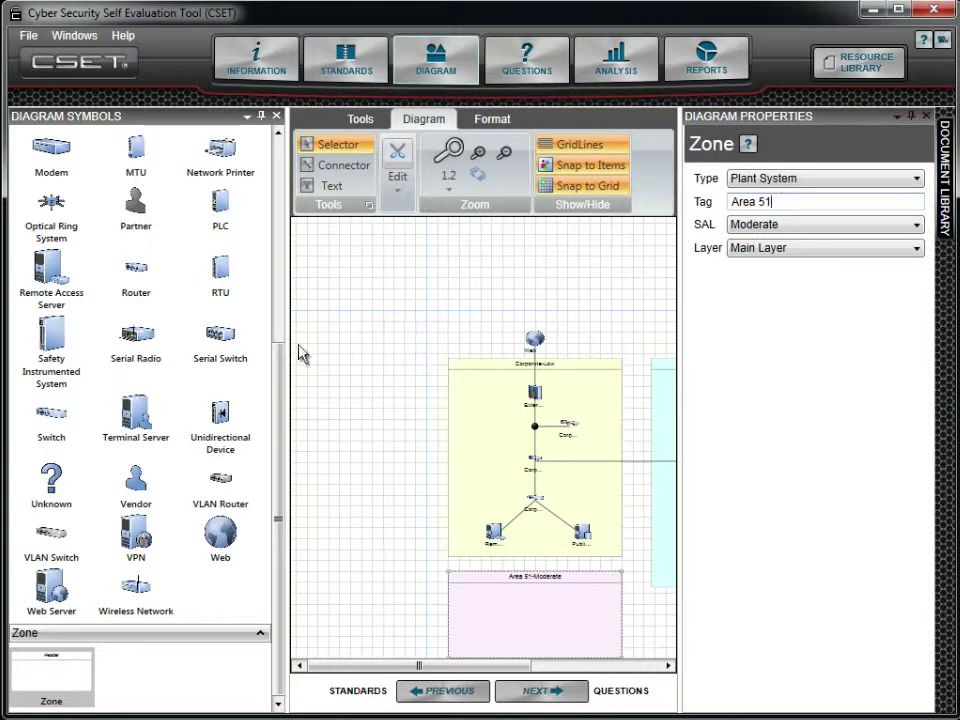
- Place a firewall near the top centre of the Area 51 zone and tag it Plant Firewall
drag(277, 360, 281, 150)
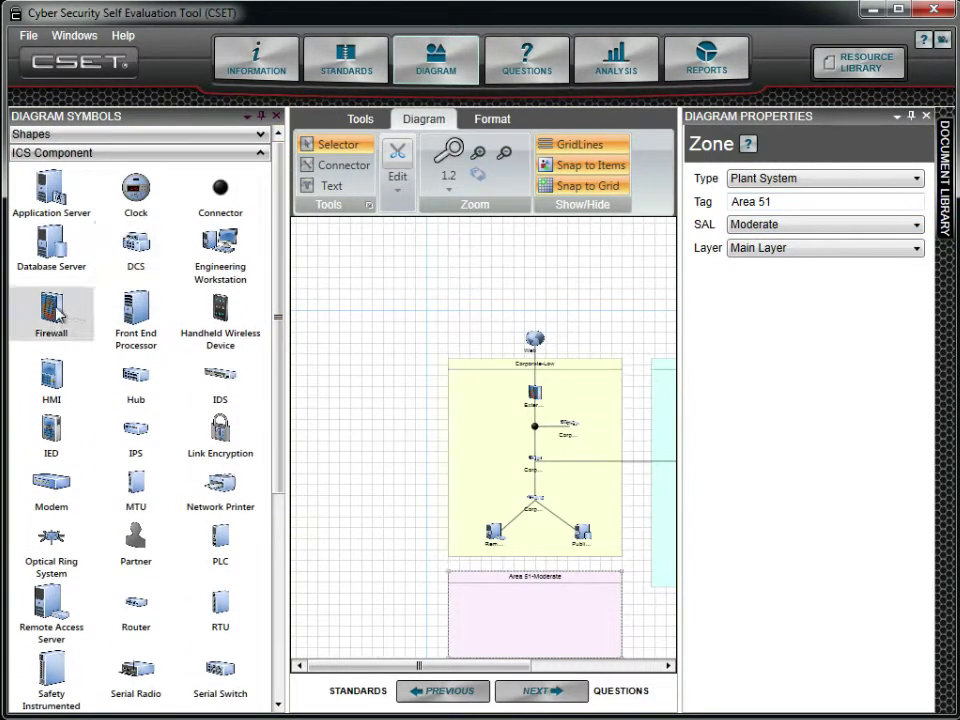
drag(50, 313, 532, 605)
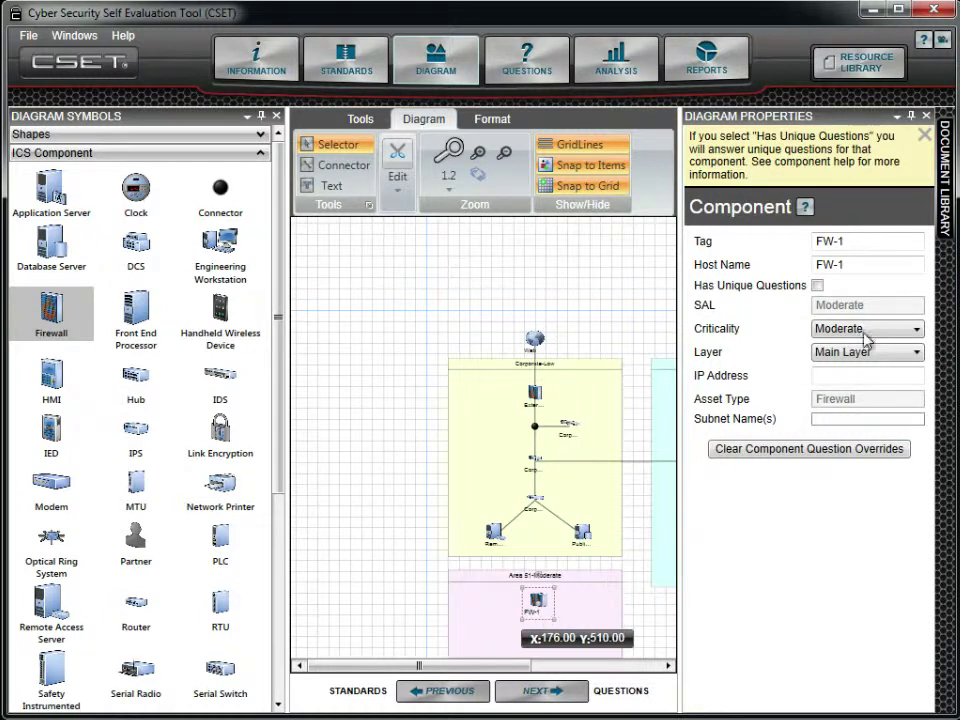
drag(850, 242, 812, 248)
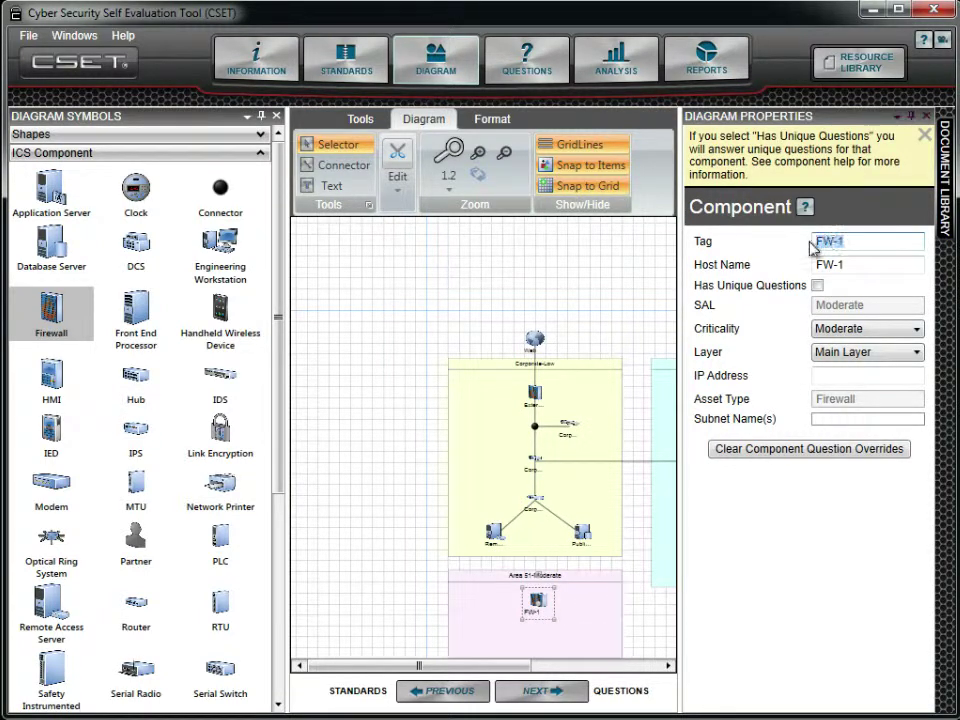
text(Pl)
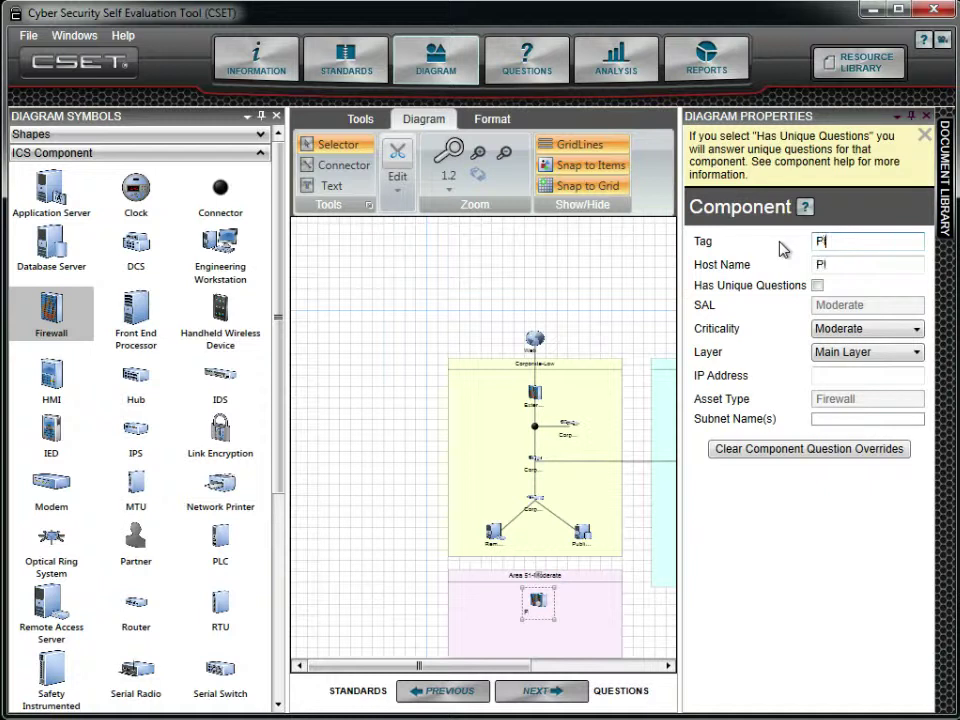
text(ant Firewall)
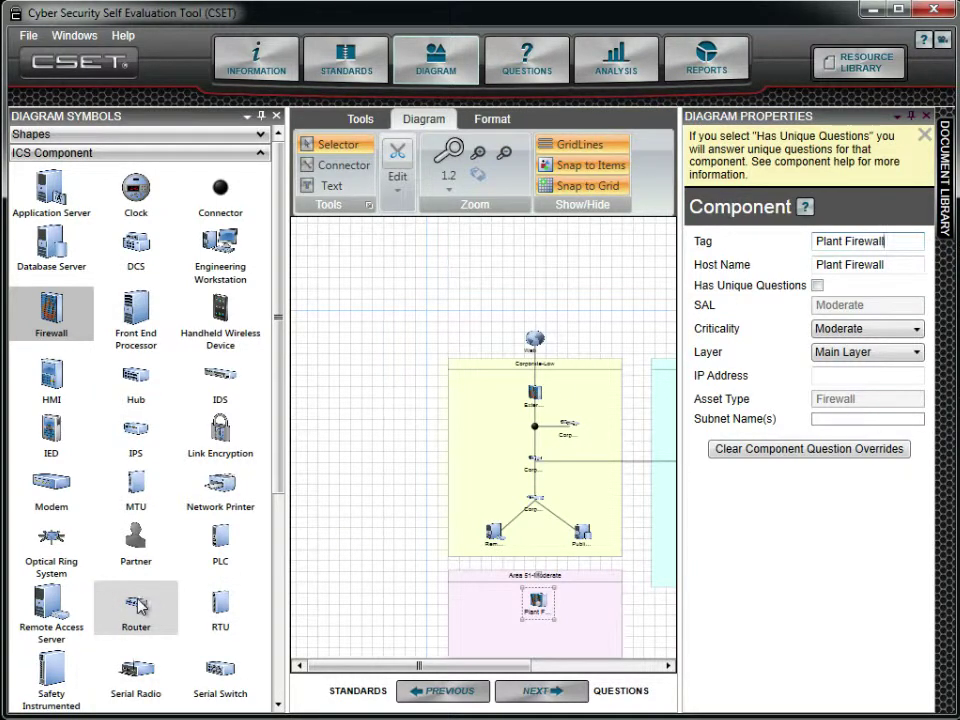
- Place a router below the plant firewall in the Area 51 zone and tag it A51 Router
drag(152, 599, 538, 645)
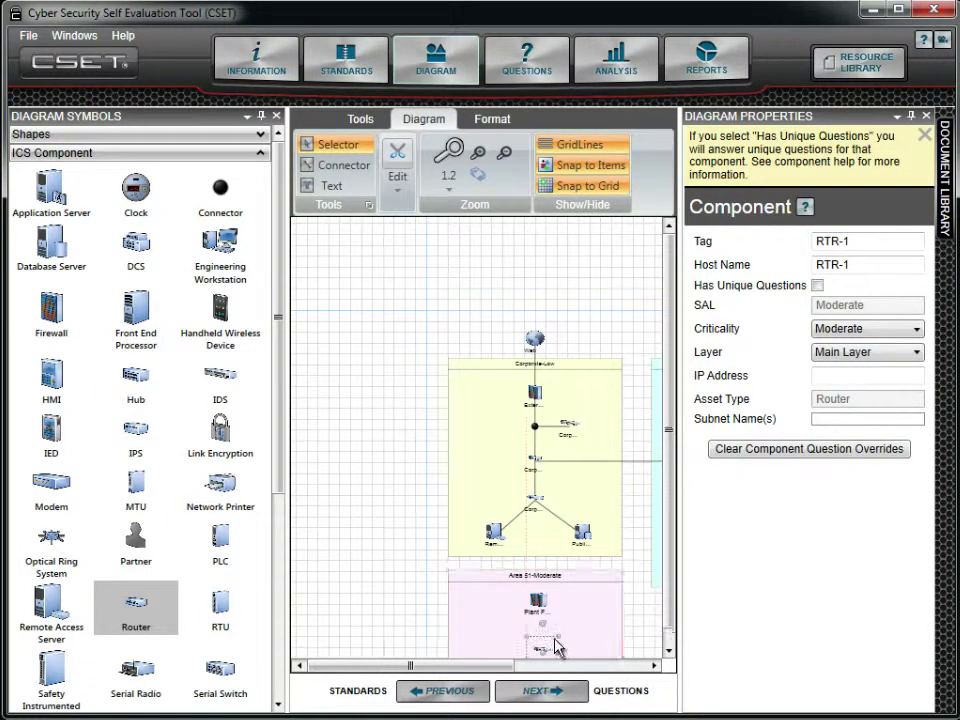
double_click(828, 241)
text(A)
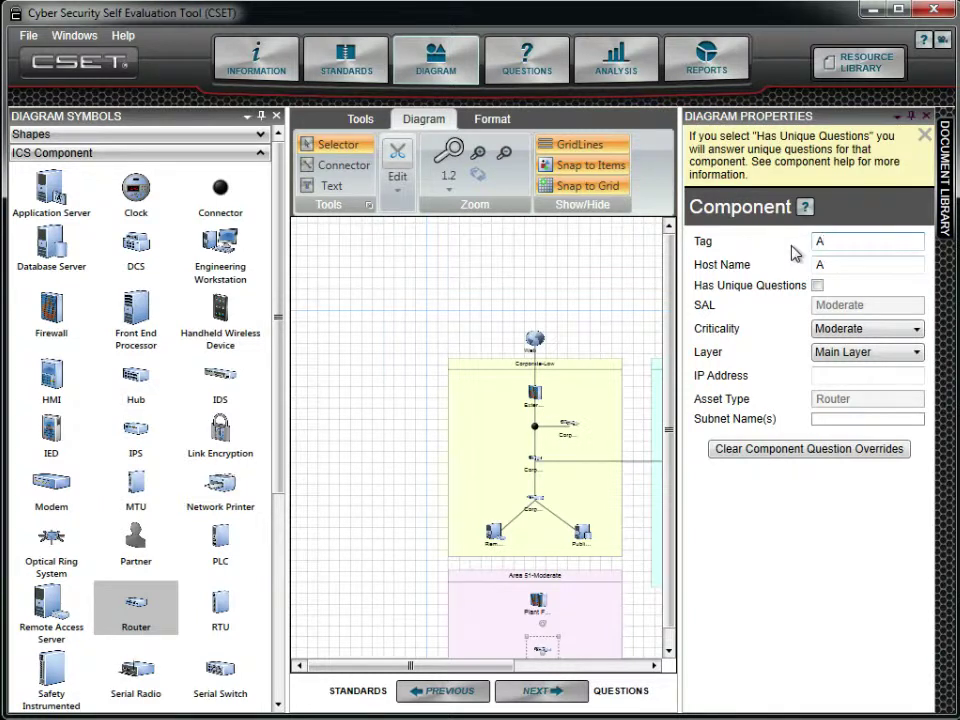
text(51 Router)
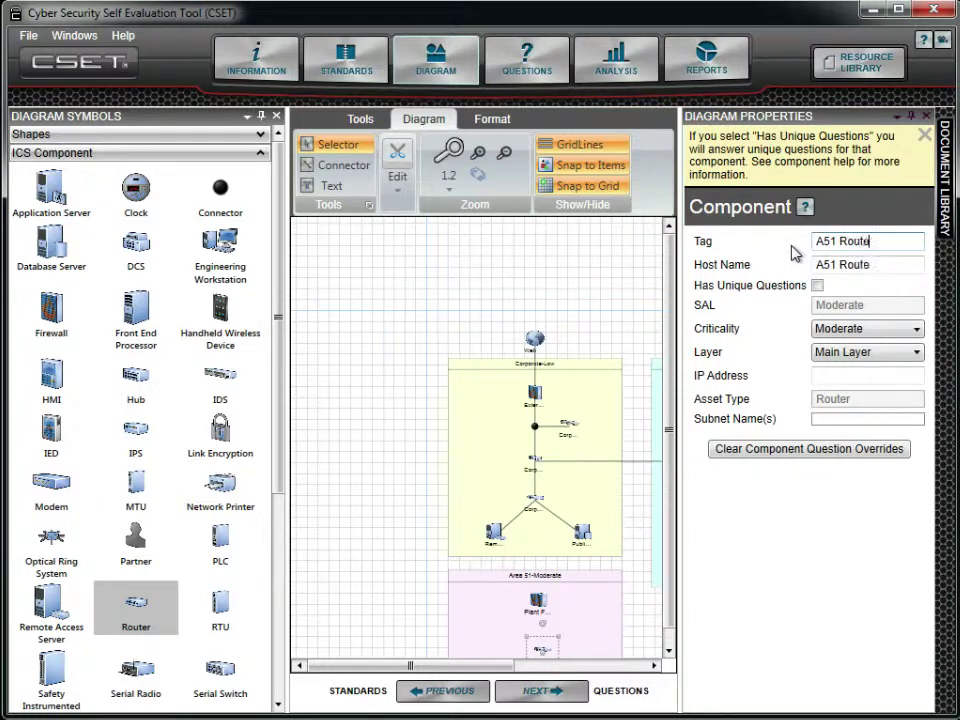
- Place an engineering workstation to the left of the A51 Router in the Area 51 zone and tag it Wrk 51
click(218, 243)
drag(218, 245, 477, 640)
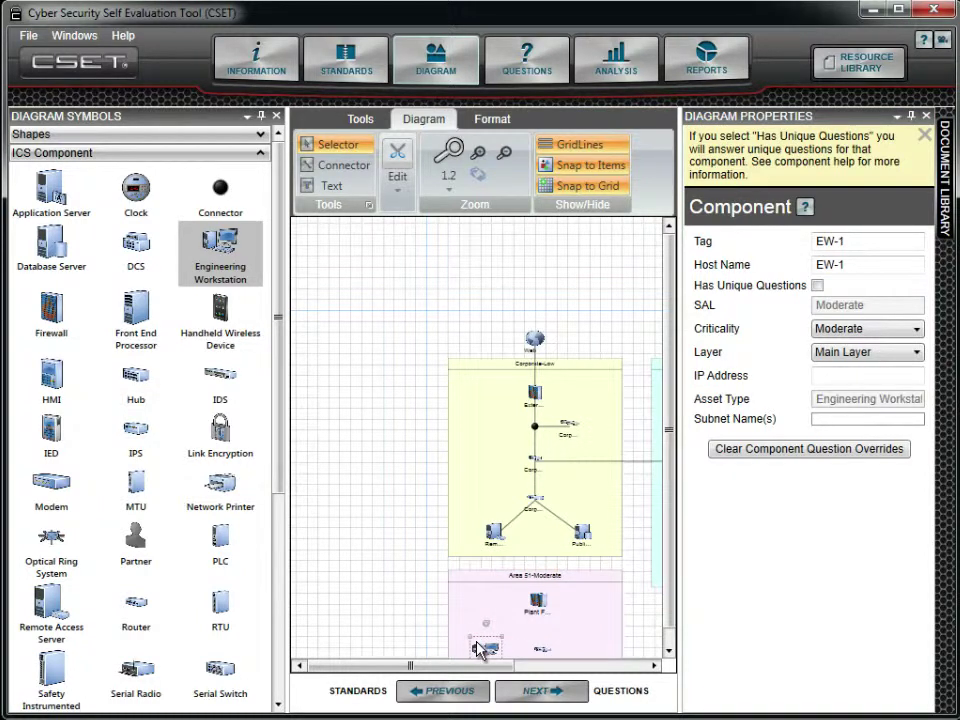
double_click(861, 242)
text(W)
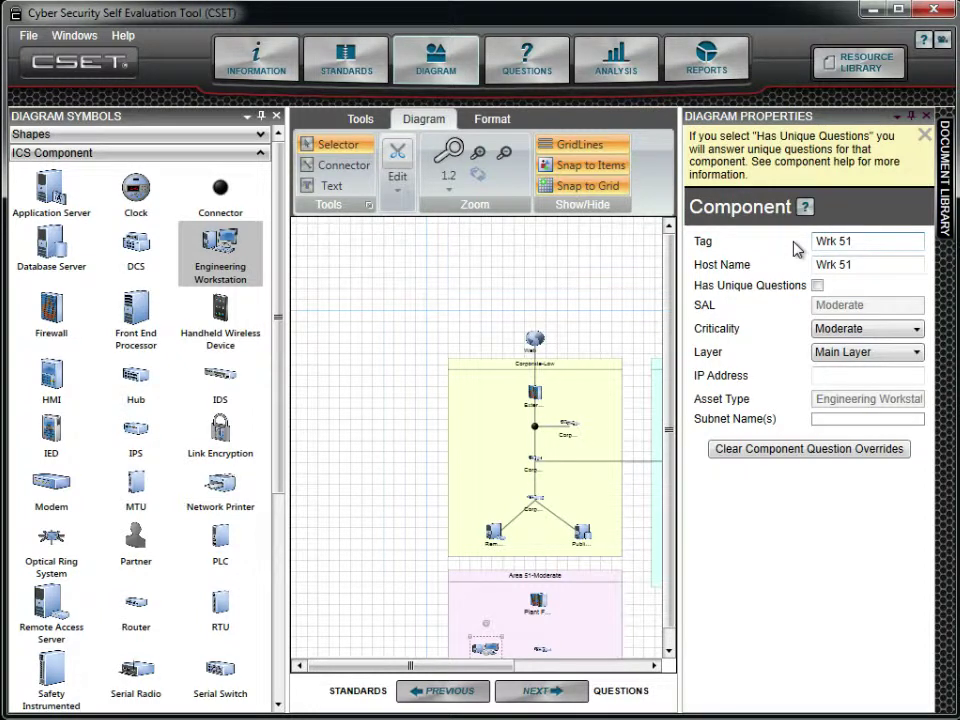
click(910, 117)
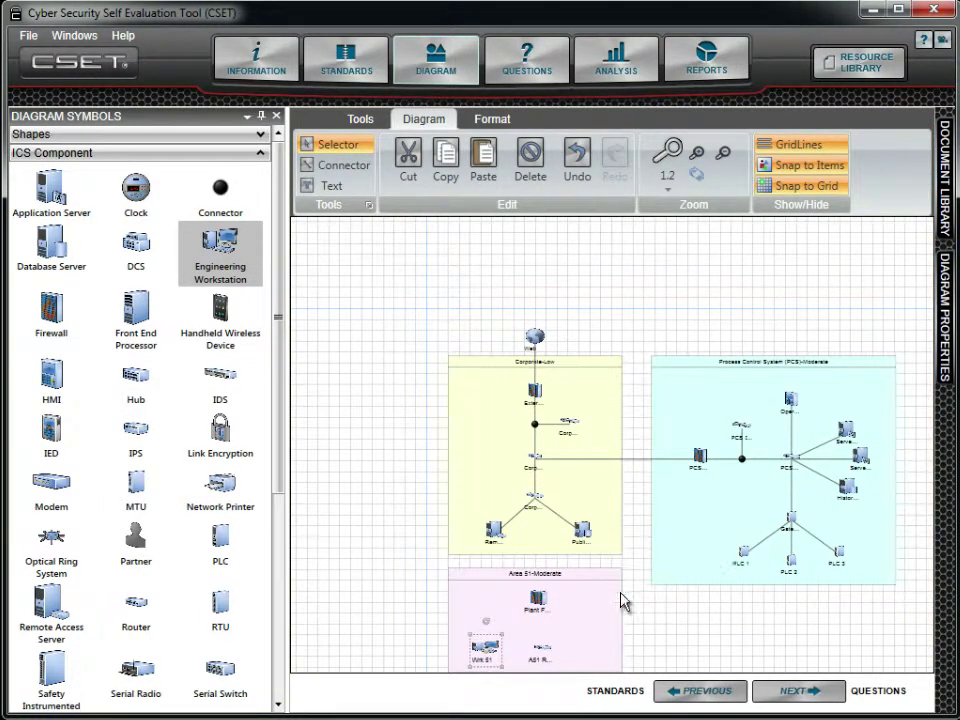
- Draw a connector from the Plant Firewall to the A51 Router
click(538, 600)
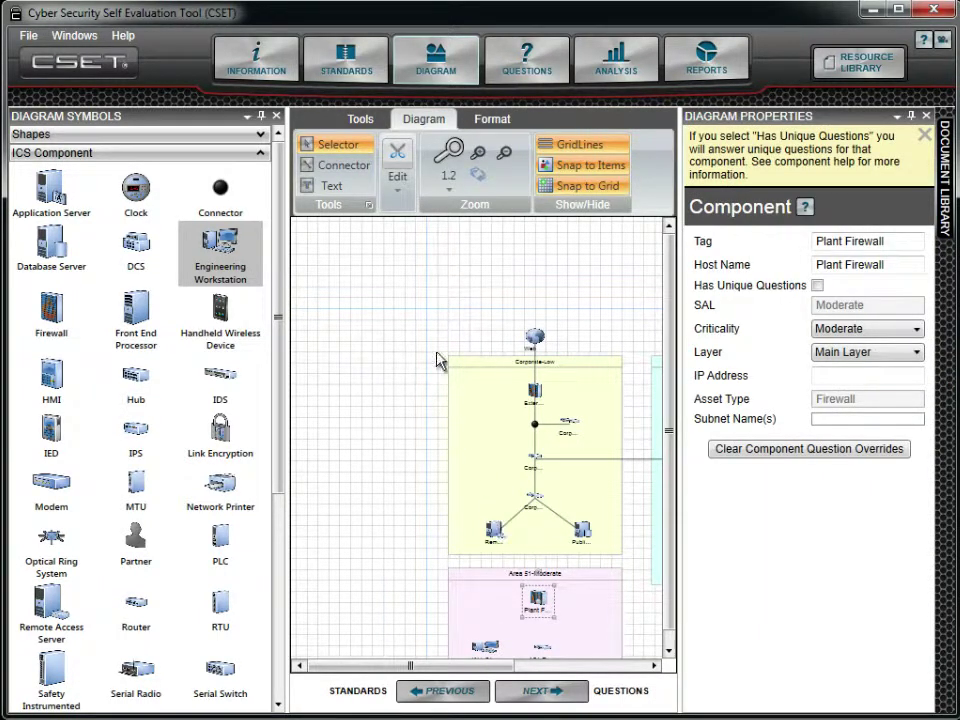
click(341, 175)
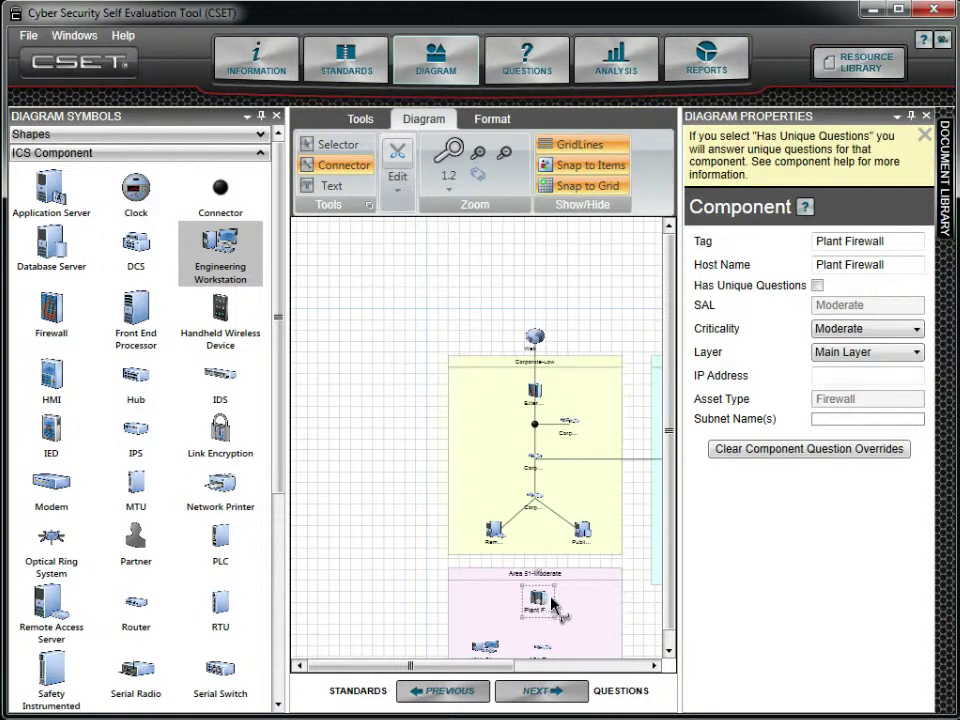
drag(553, 603, 540, 652)
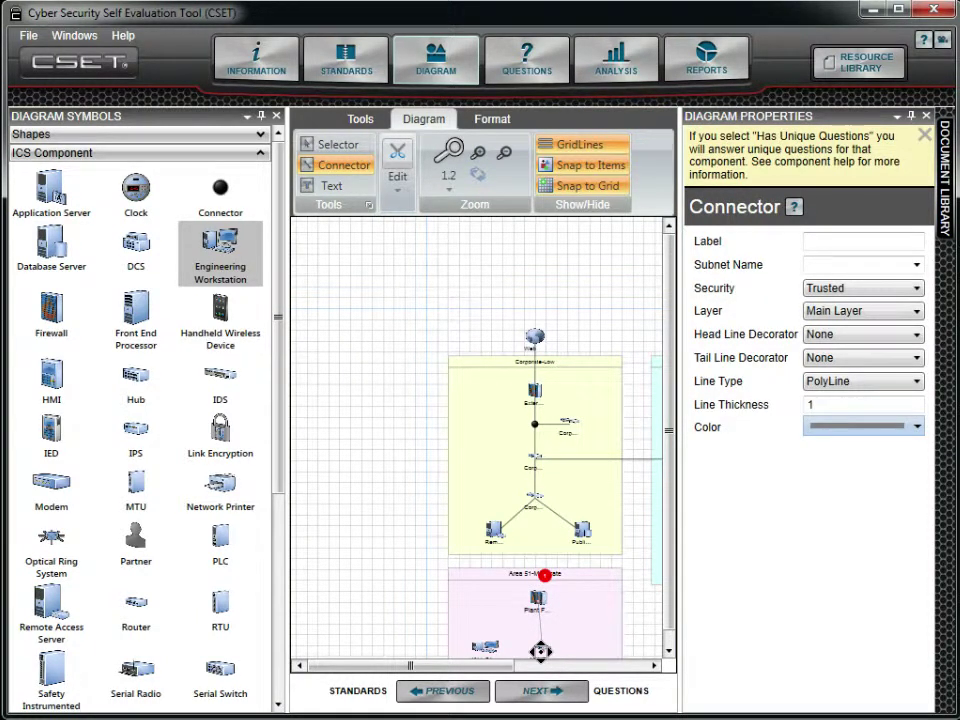
- Draw a connector from the A51 Router to the Wrk 51 engineering workstation
click(350, 147)
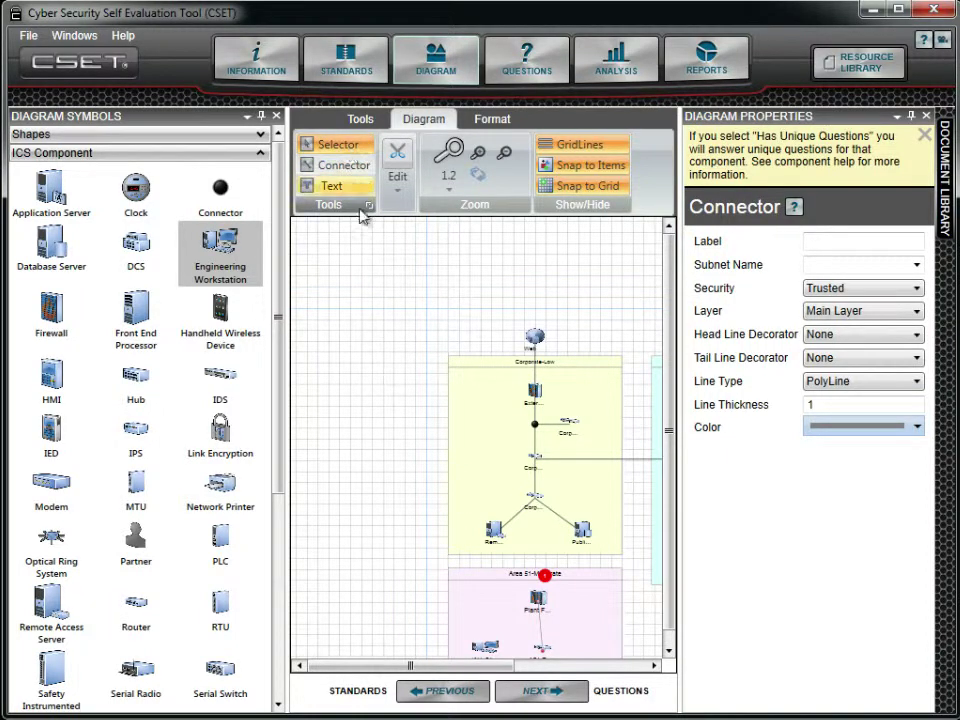
click(544, 652)
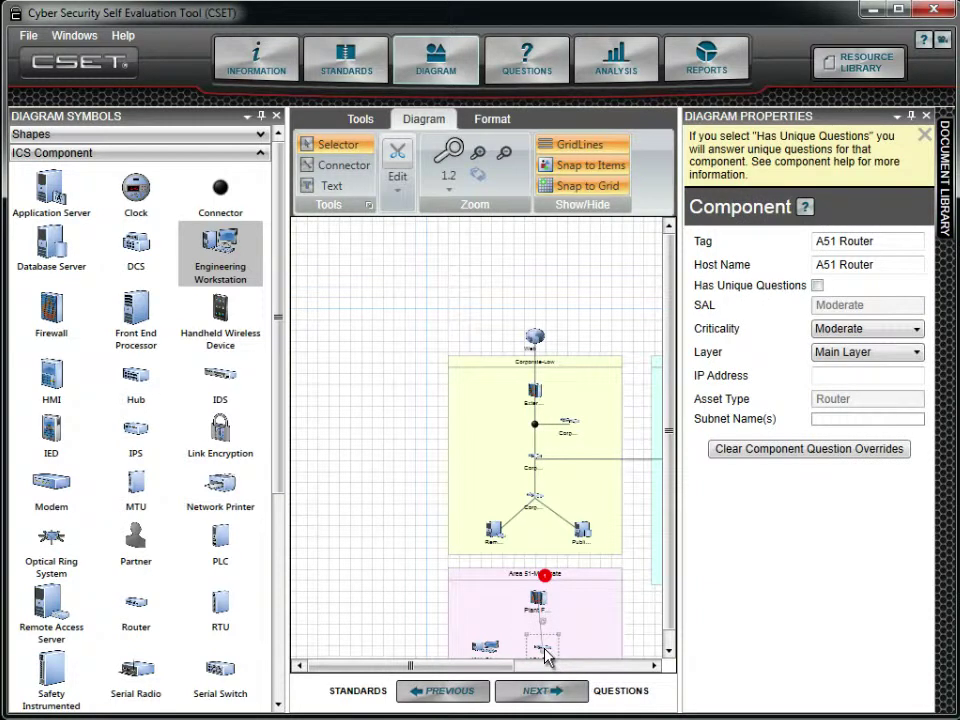
click(354, 172)
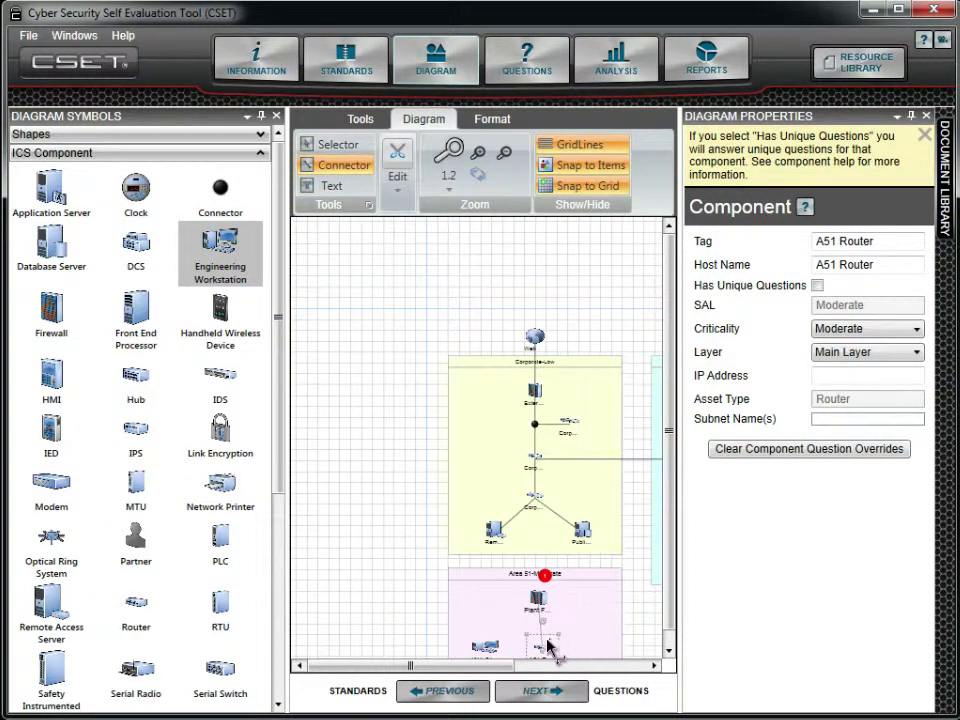
drag(537, 648, 486, 652)
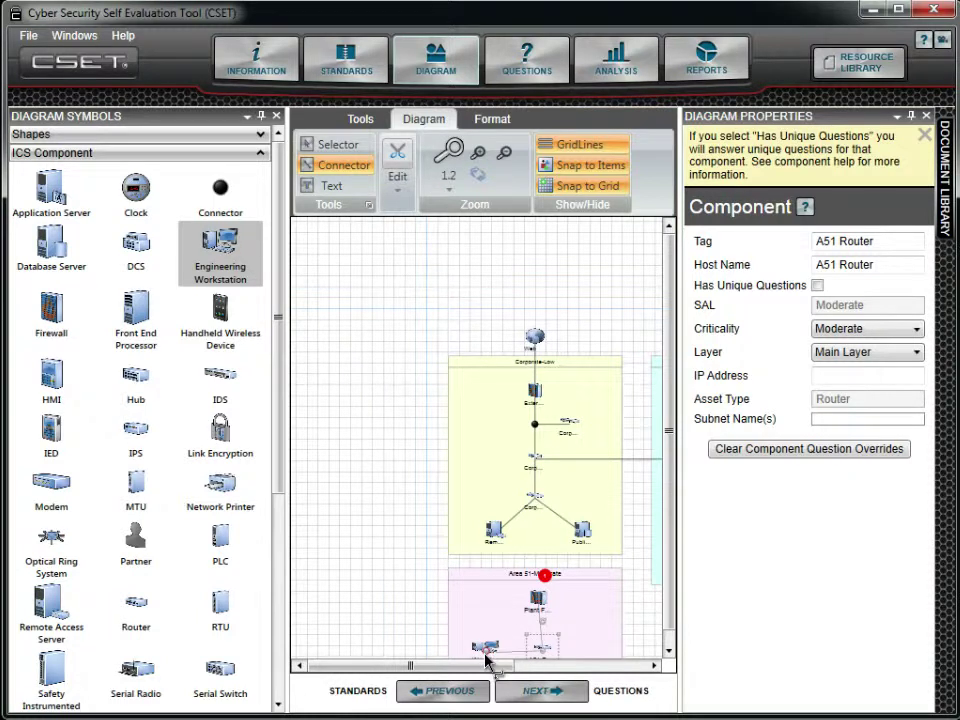
click(487, 657)
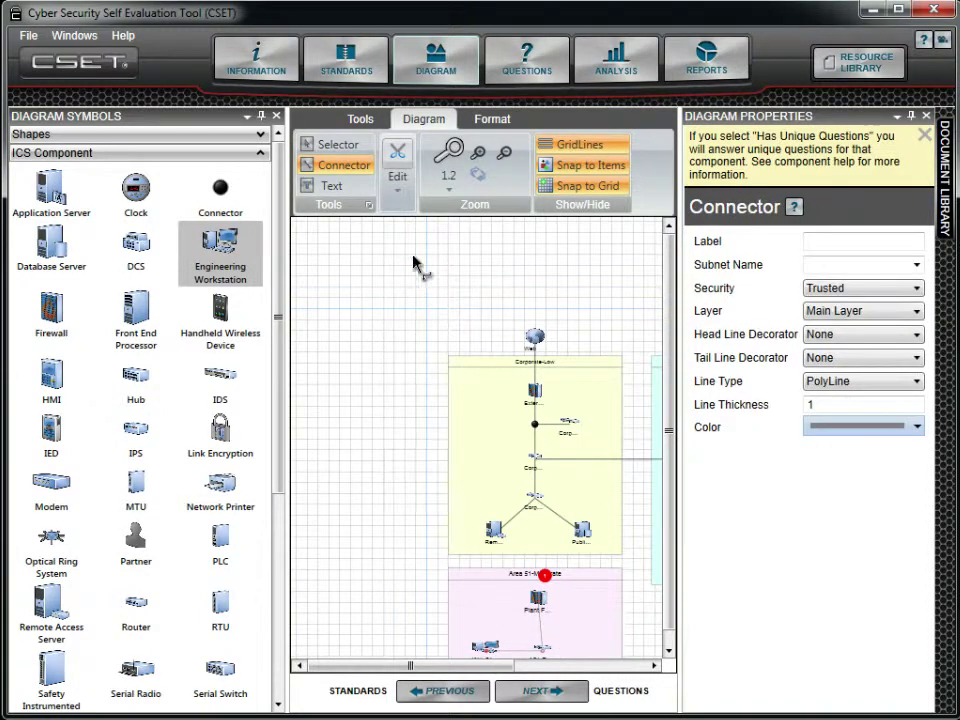
- Draw a connector from the Plant Firewall up to the Corporate zone device that links to its two servers
click(340, 146)
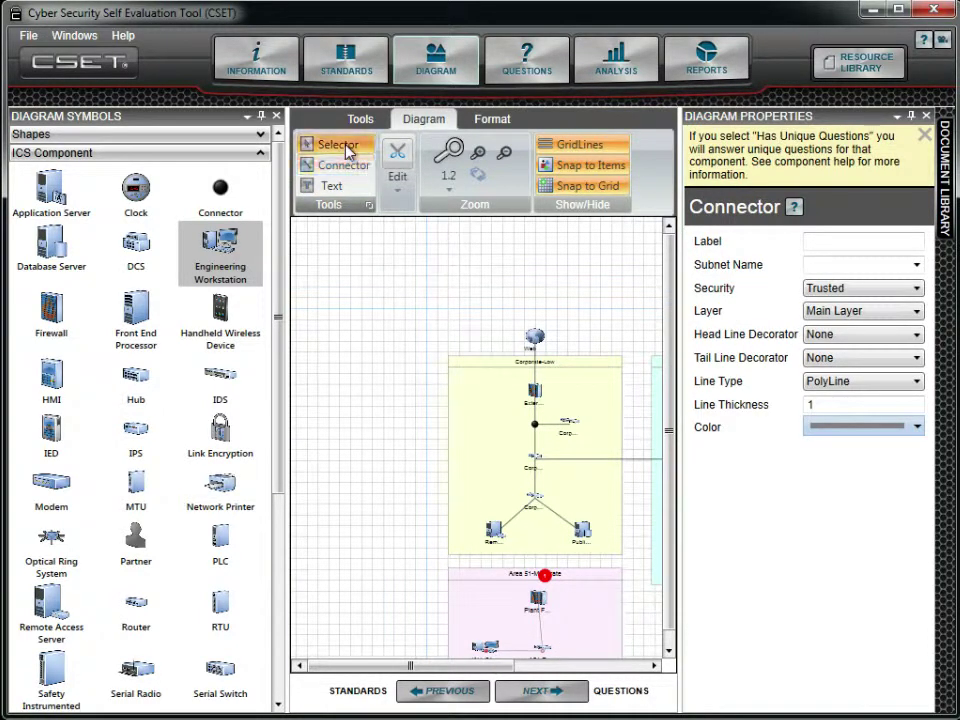
click(538, 600)
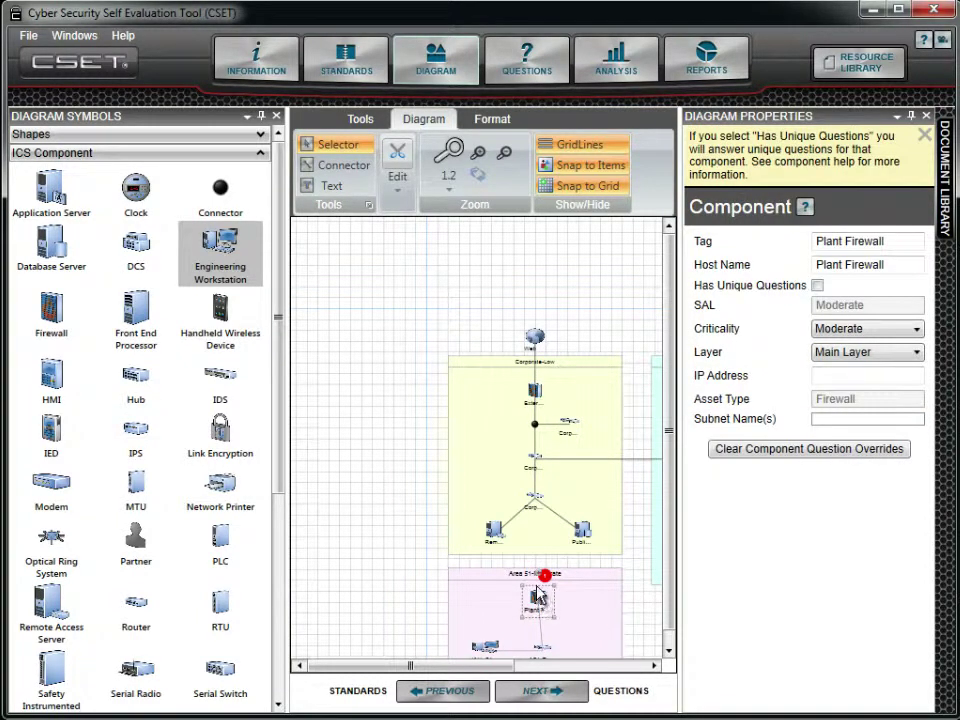
click(352, 166)
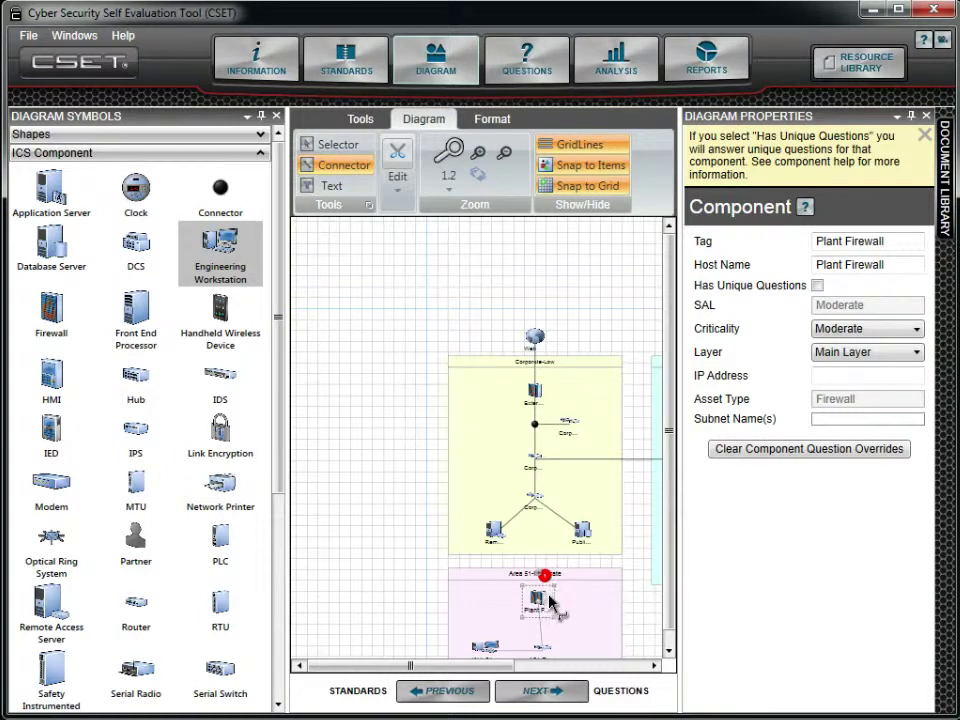
drag(552, 605, 539, 506)
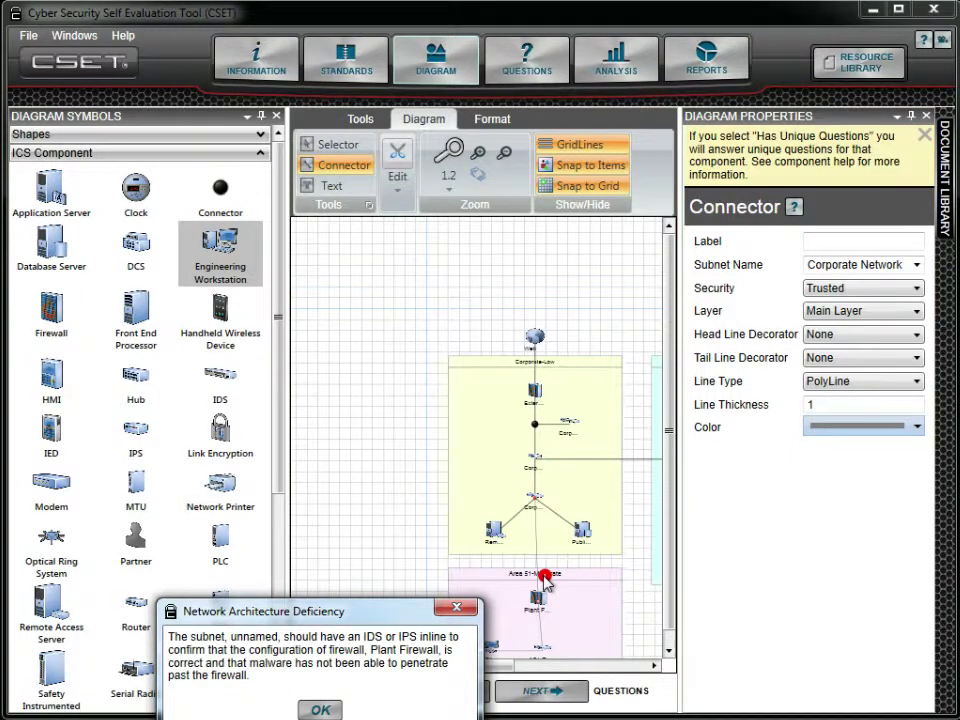
- Dismiss the Plant Firewall deficiency warning and return to the Selector tool with no diagram component selected
click(460, 608)
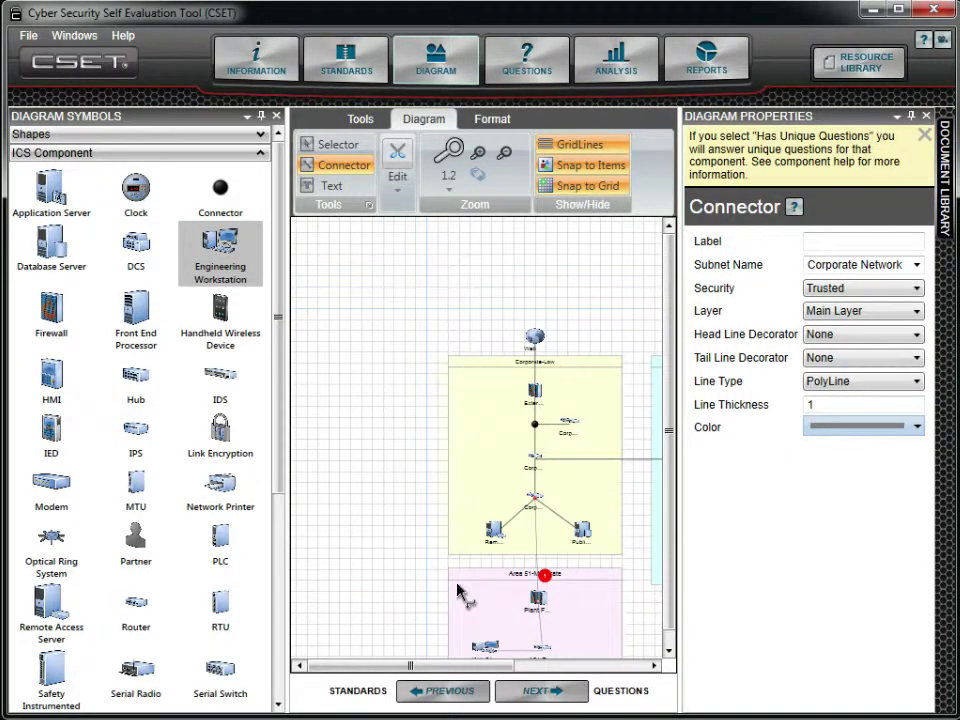
click(345, 150)
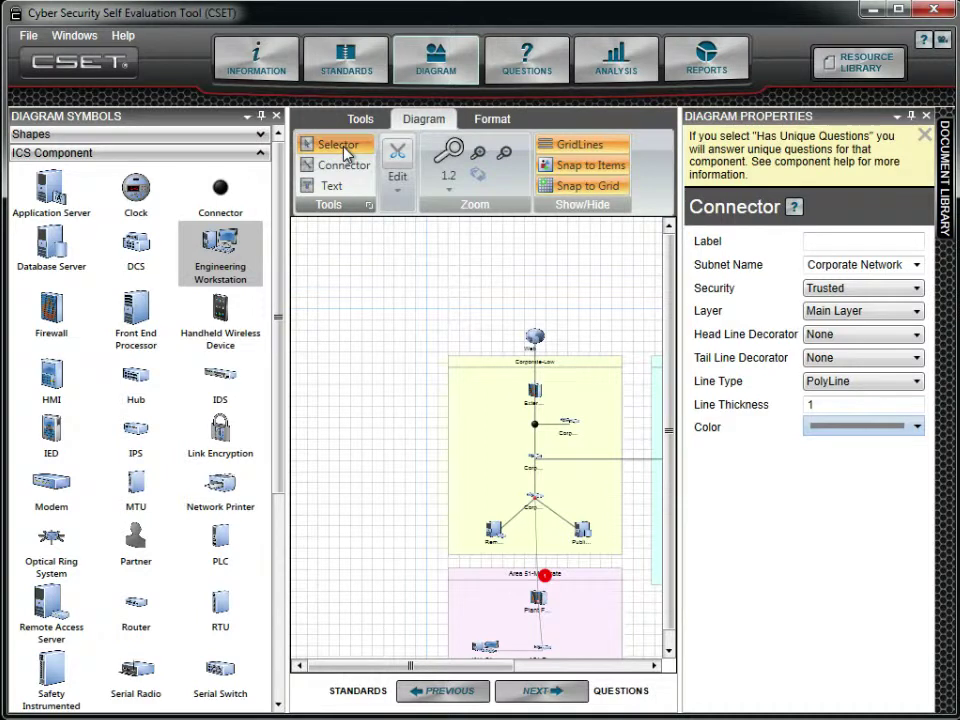
drag(541, 595, 399, 259)
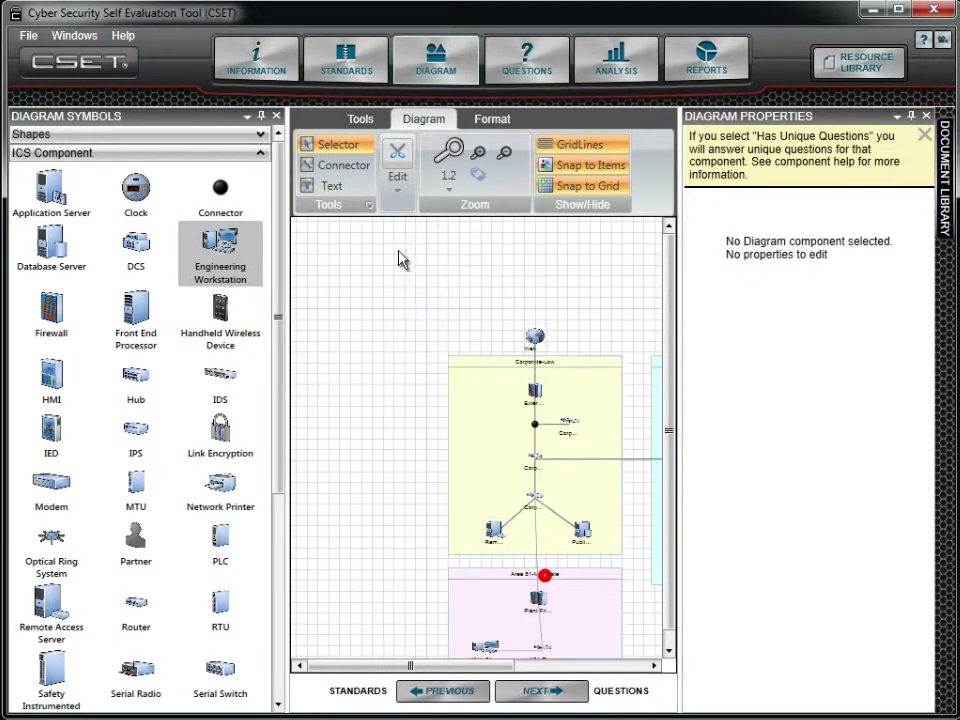
- Auto-hide the Diagram Symbols and Diagram Properties panes and turn off network analysis
click(358, 119)
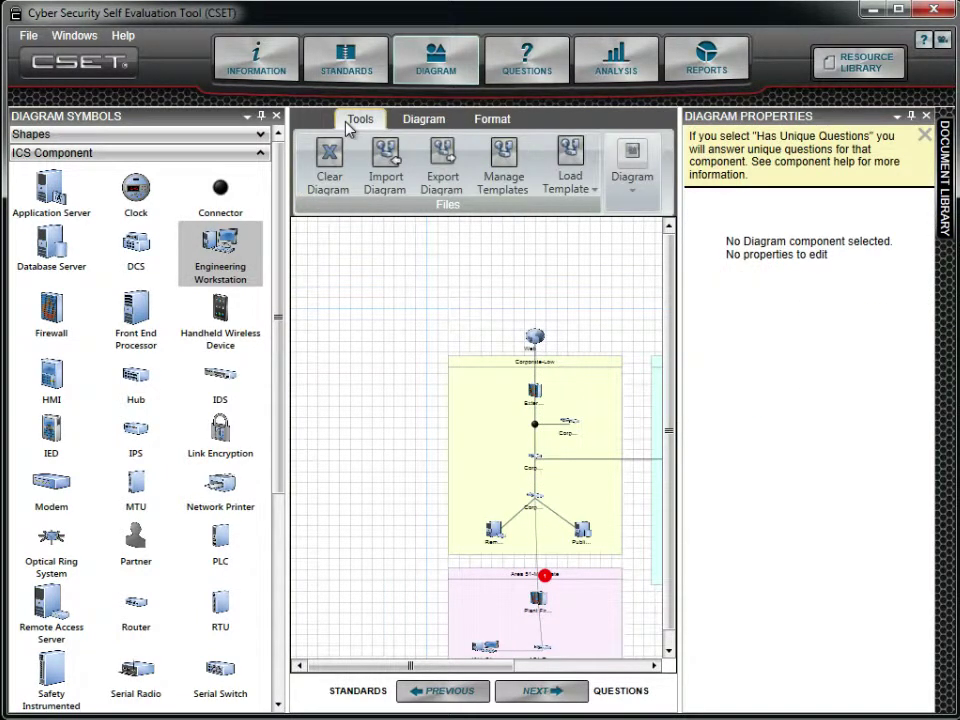
click(260, 117)
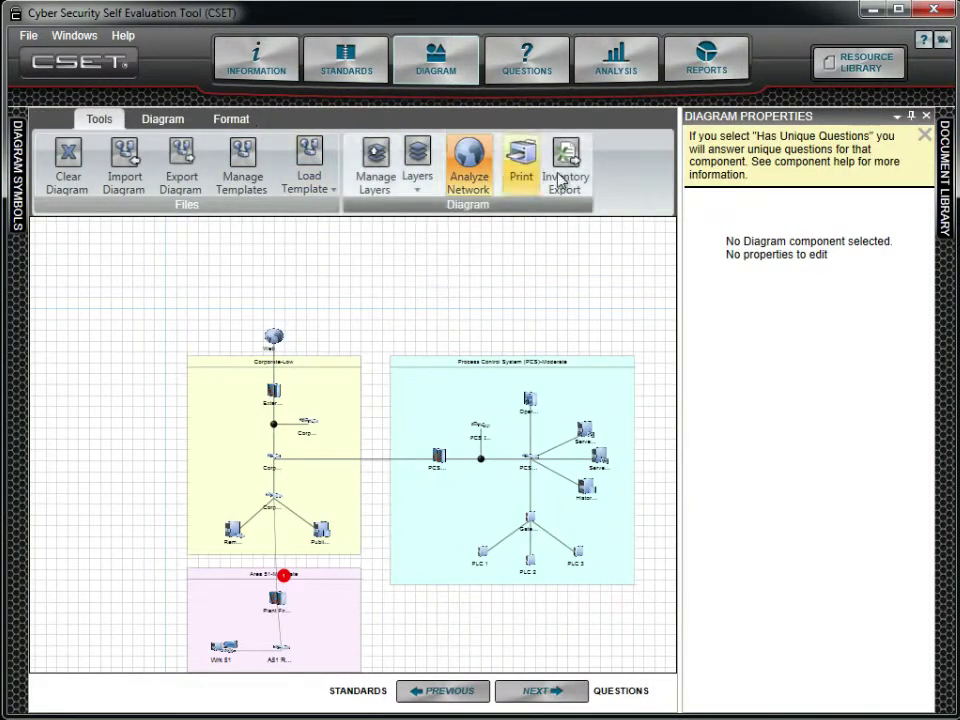
click(911, 117)
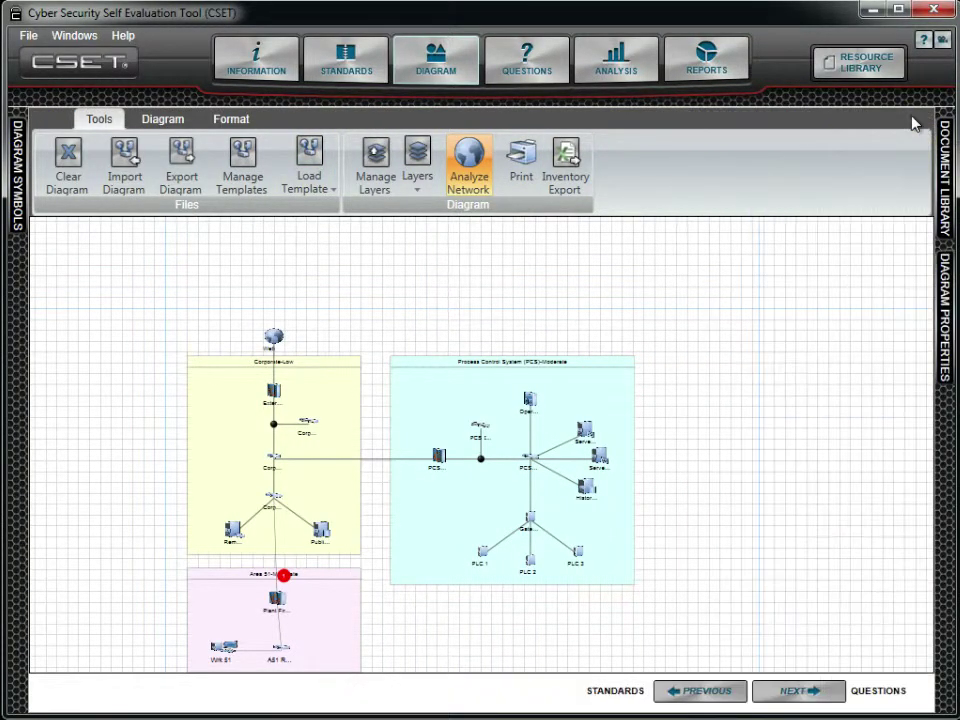
click(455, 170)
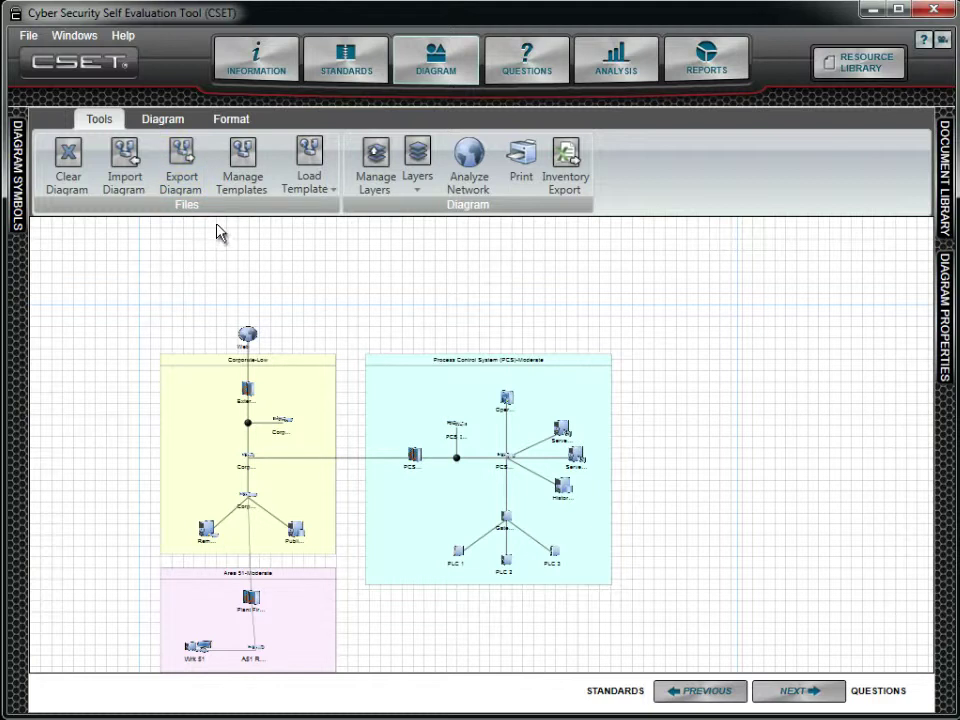
- Review the list of available templates and replace the current diagram with the Oil & Gas 1 template
click(243, 175)
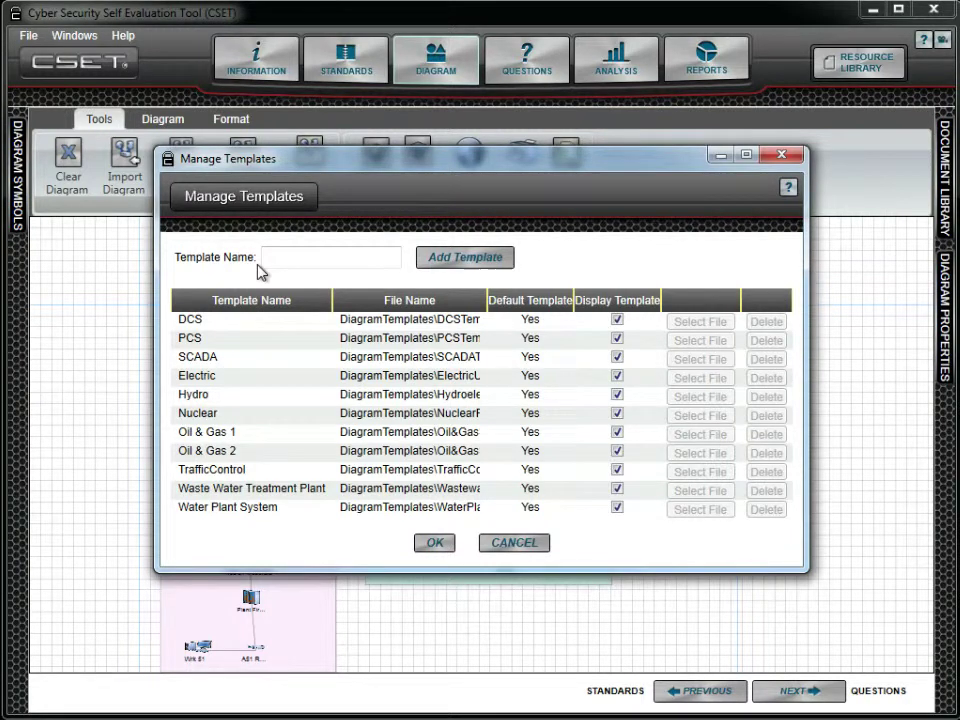
click(781, 155)
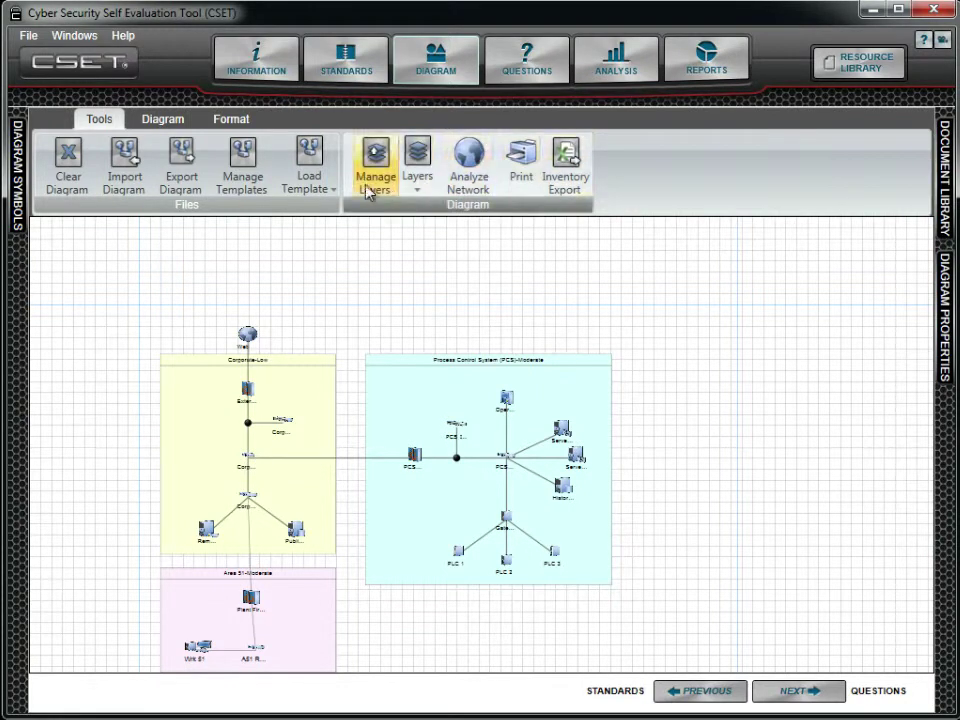
click(298, 173)
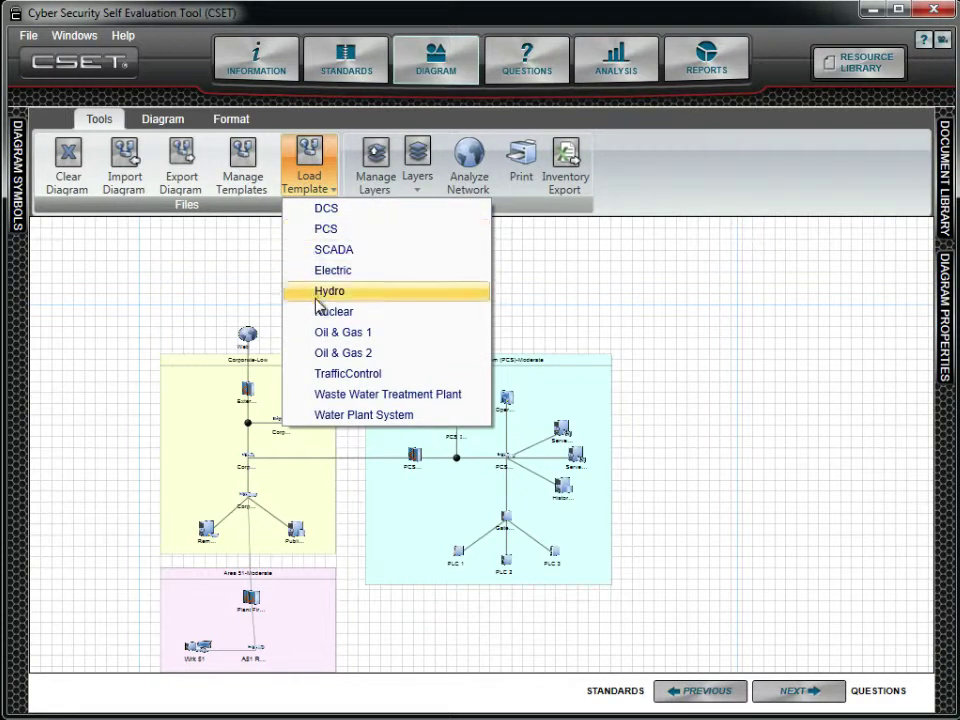
click(385, 336)
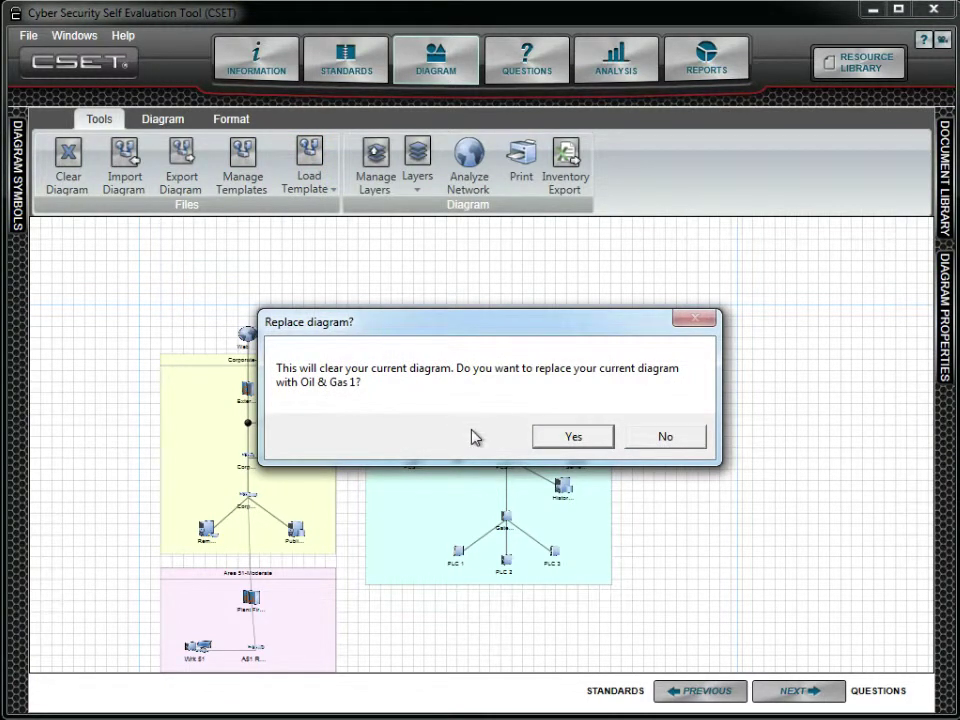
click(560, 440)
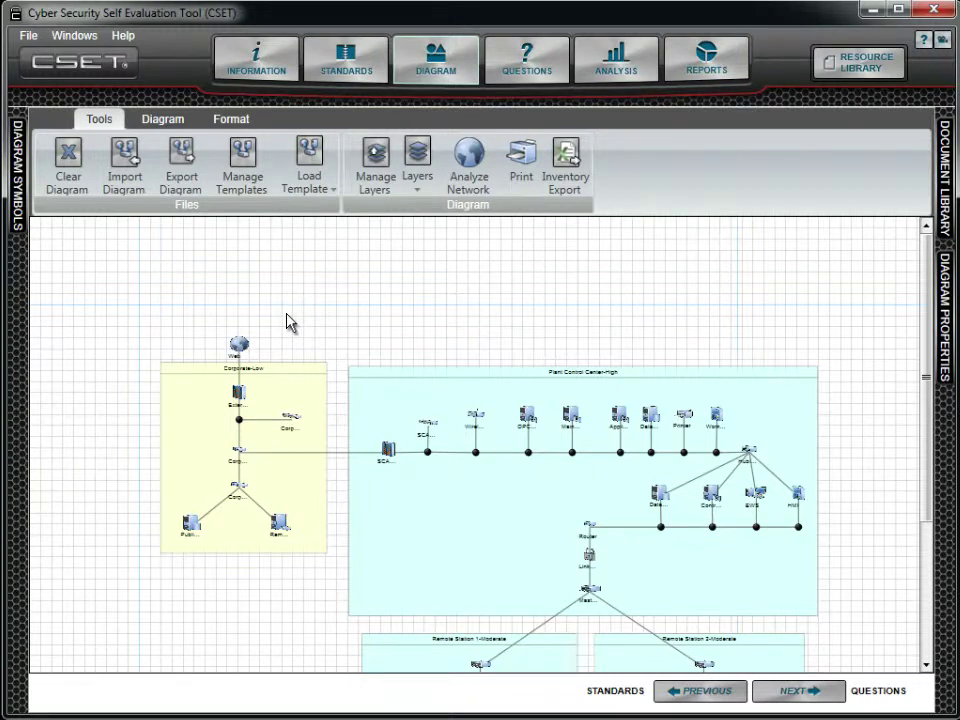
- Add a new diagram layer named Corporate
click(372, 170)
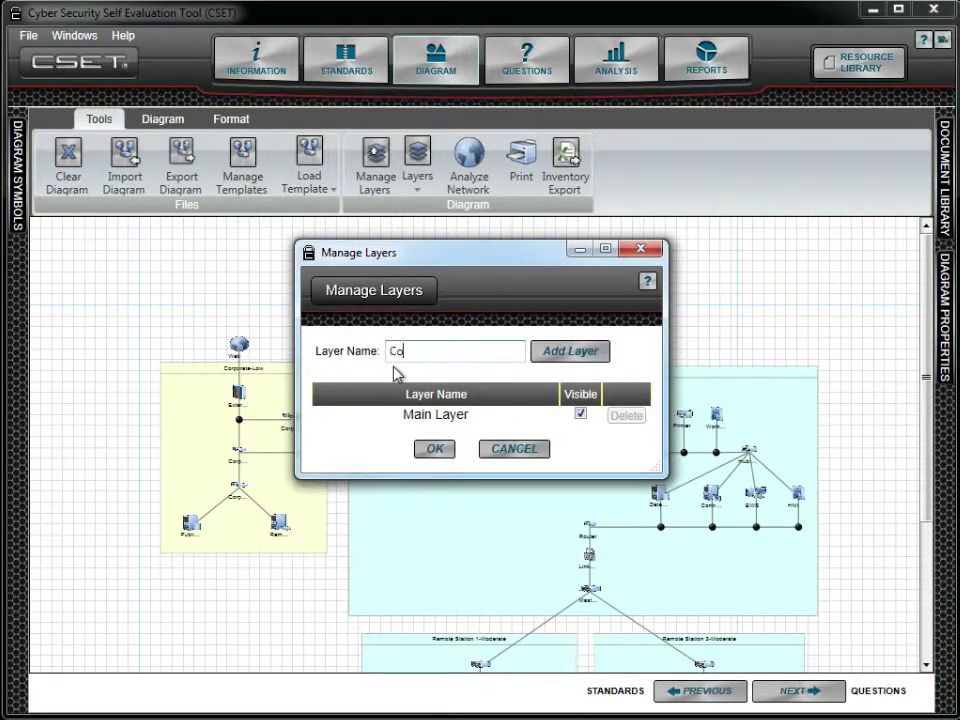
text(Corporate)
click(562, 360)
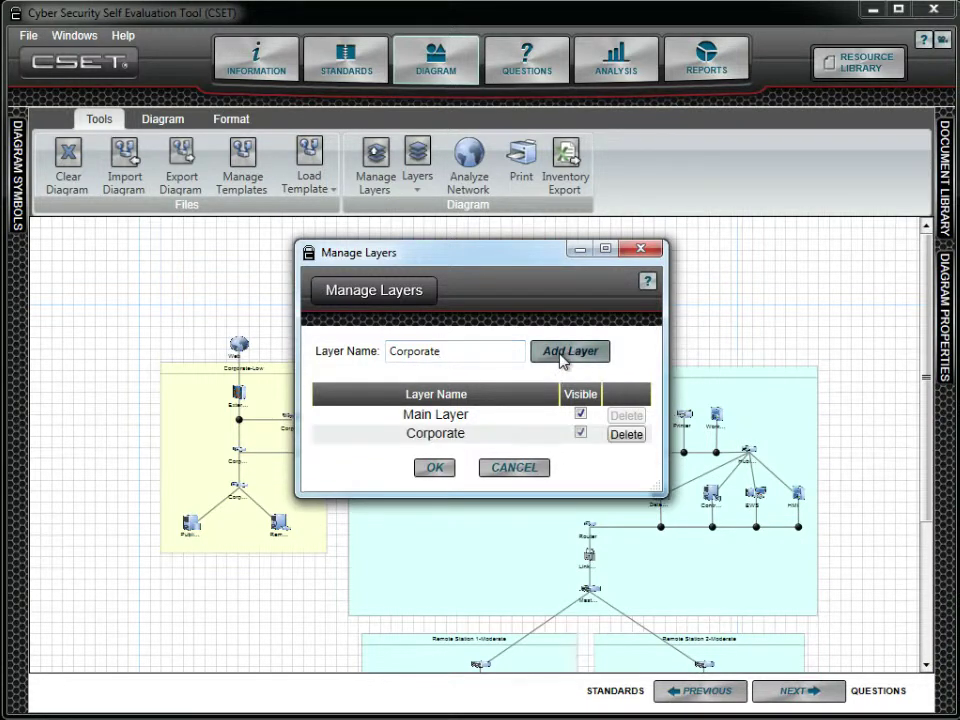
click(436, 468)
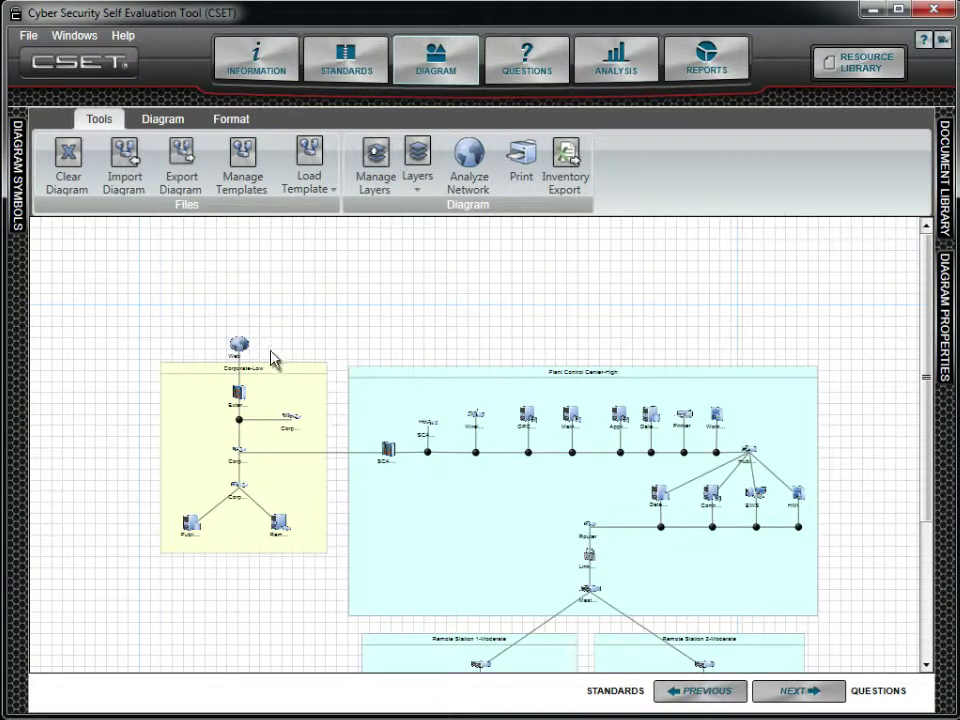
- Assign the Corporate zone, its components and connectors, and the Web node to the Corporate layer
drag(145, 296, 332, 615)
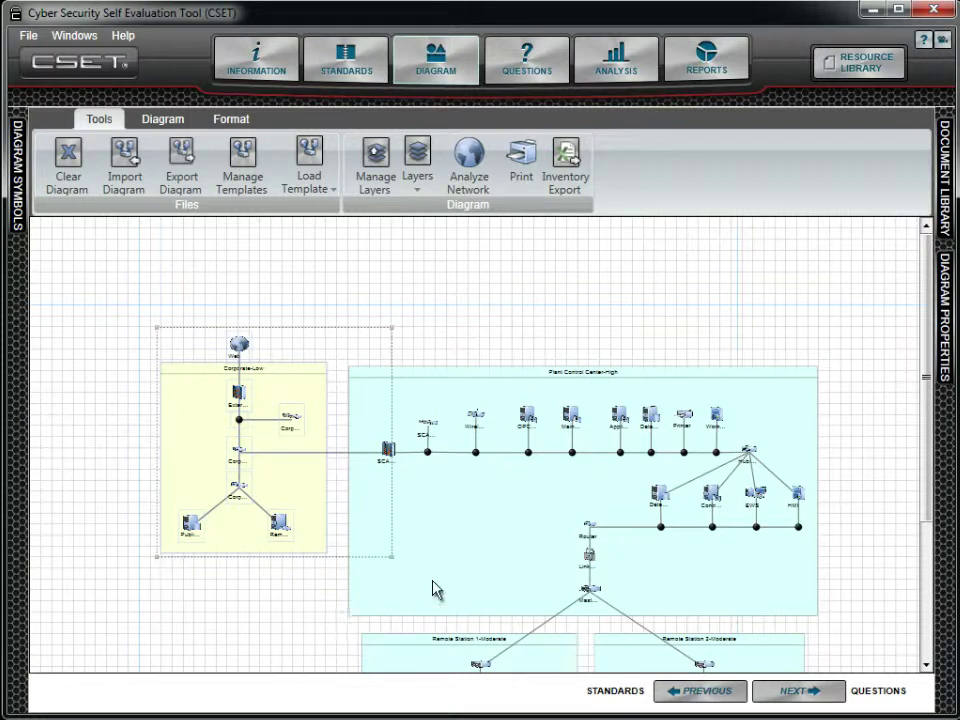
click(948, 312)
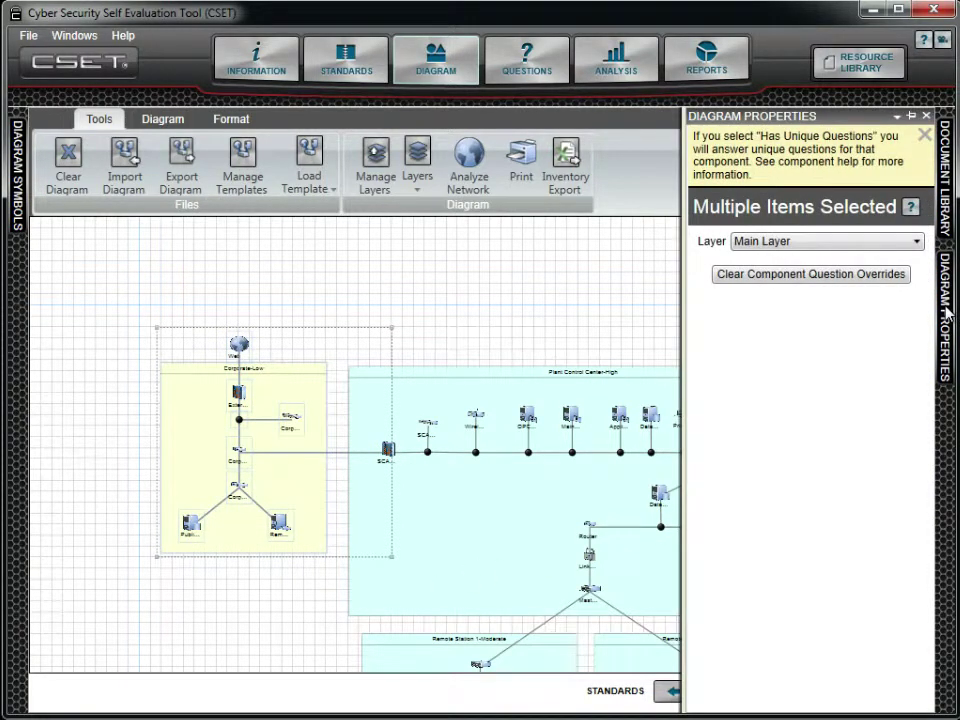
click(898, 251)
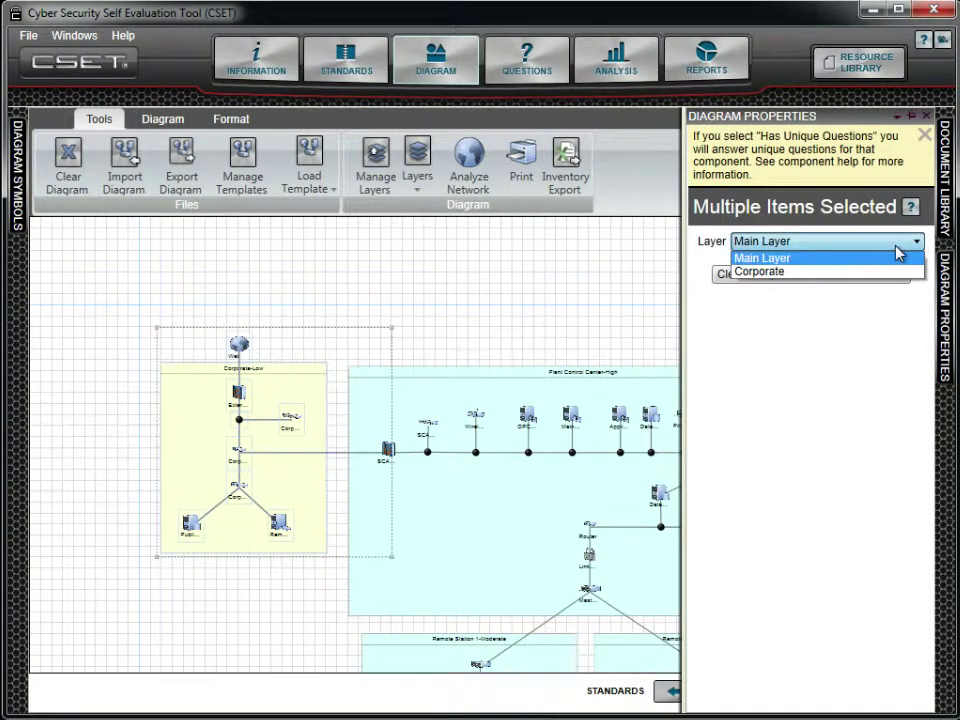
click(898, 272)
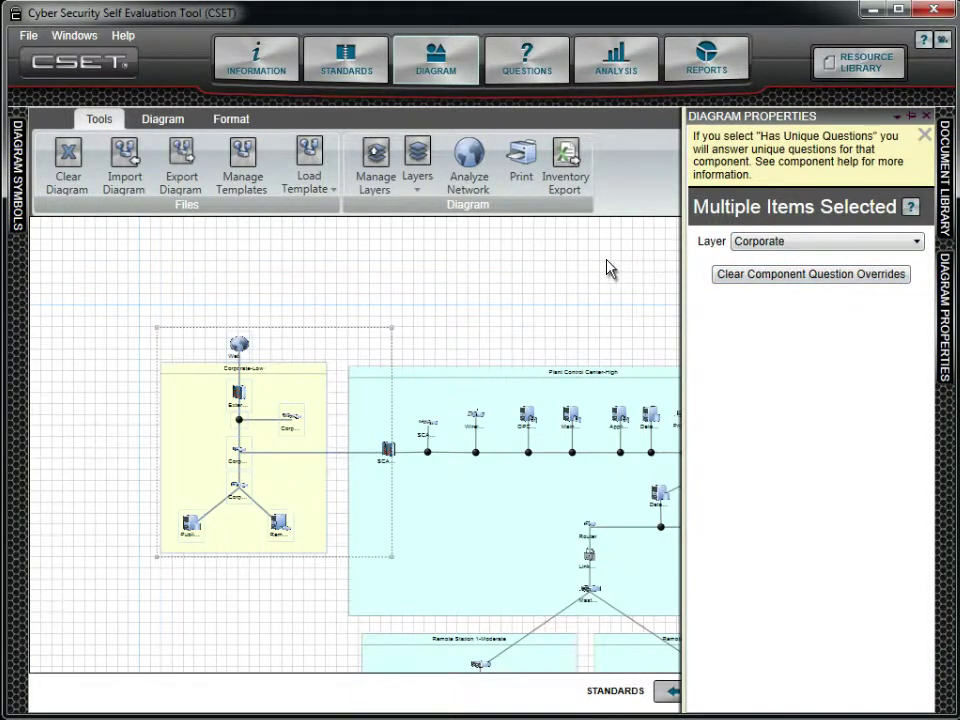
- Hide the Main Layer and the Corporate layer in the diagram
click(420, 158)
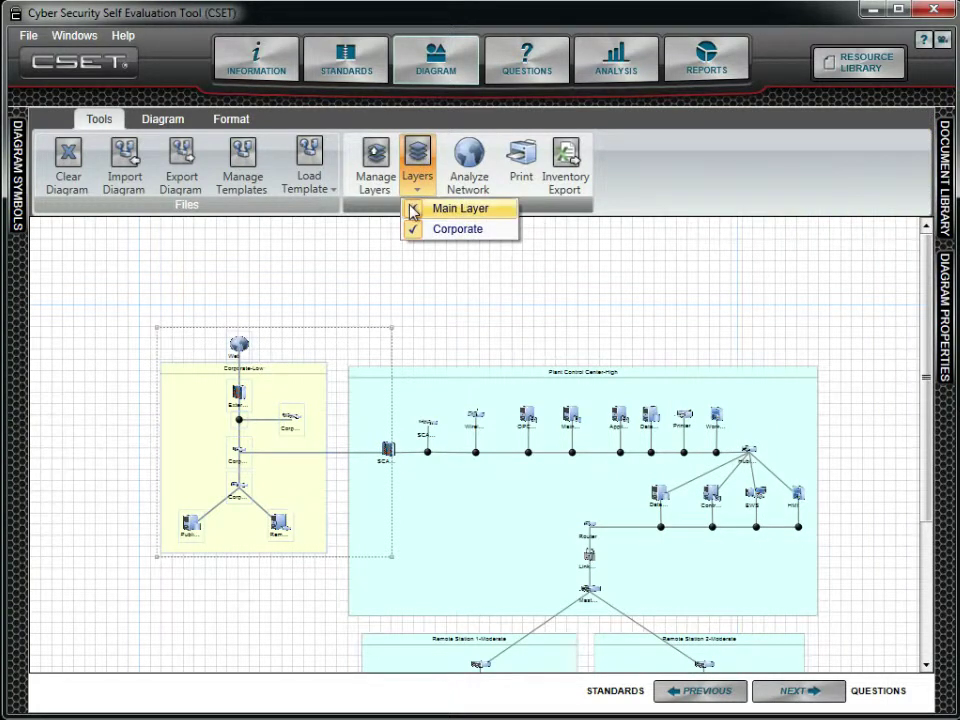
click(412, 210)
click(416, 160)
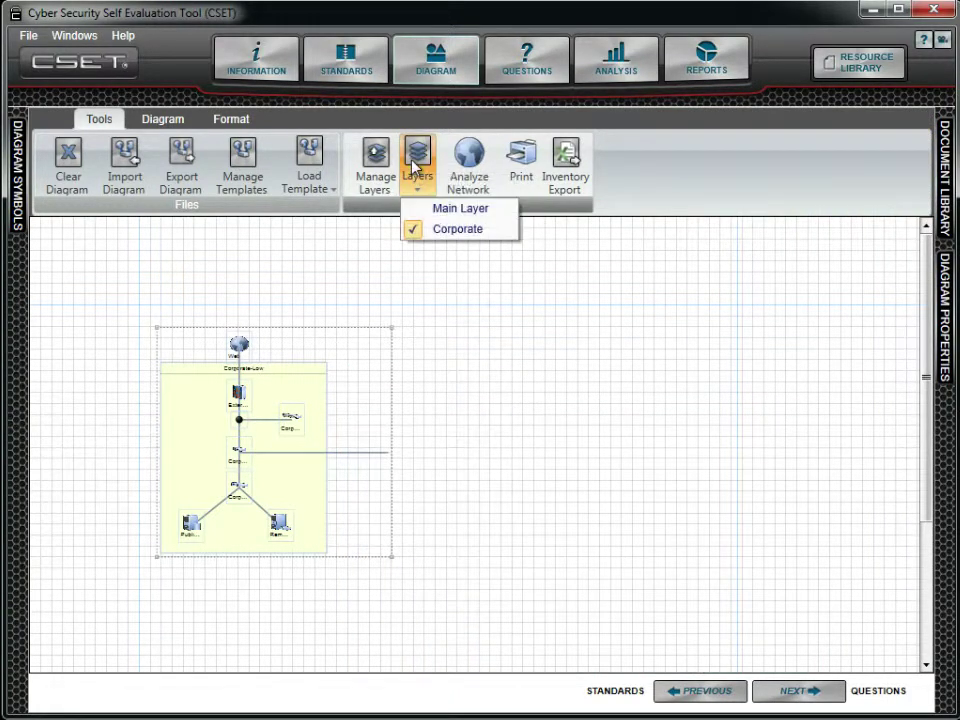
click(415, 229)
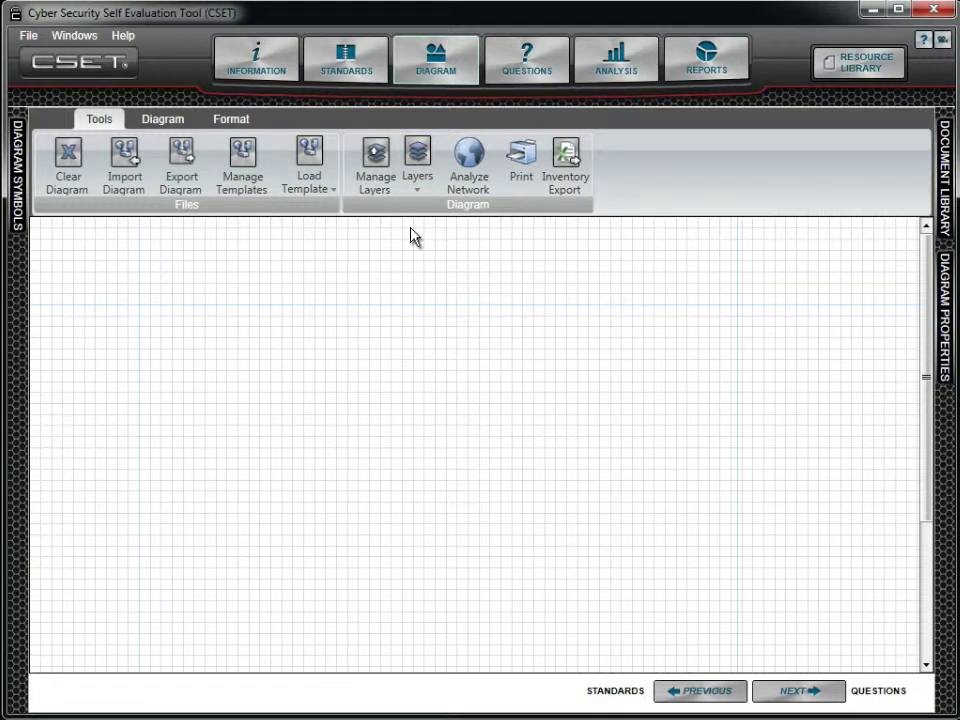
- Show the Corporate layer and the Main Layer again
click(418, 168)
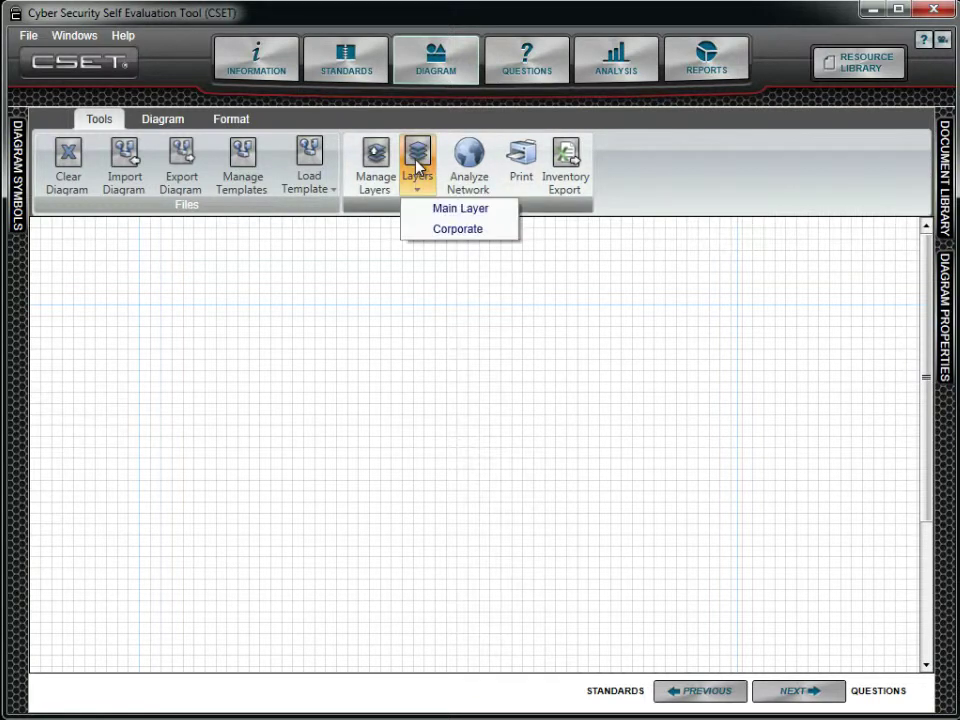
click(413, 232)
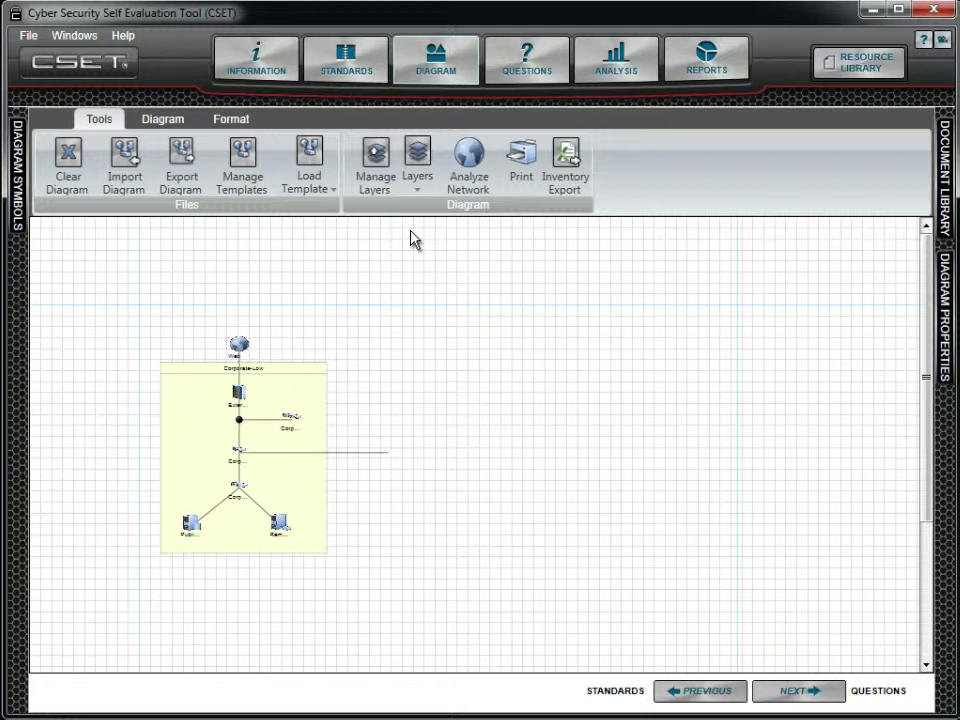
click(418, 172)
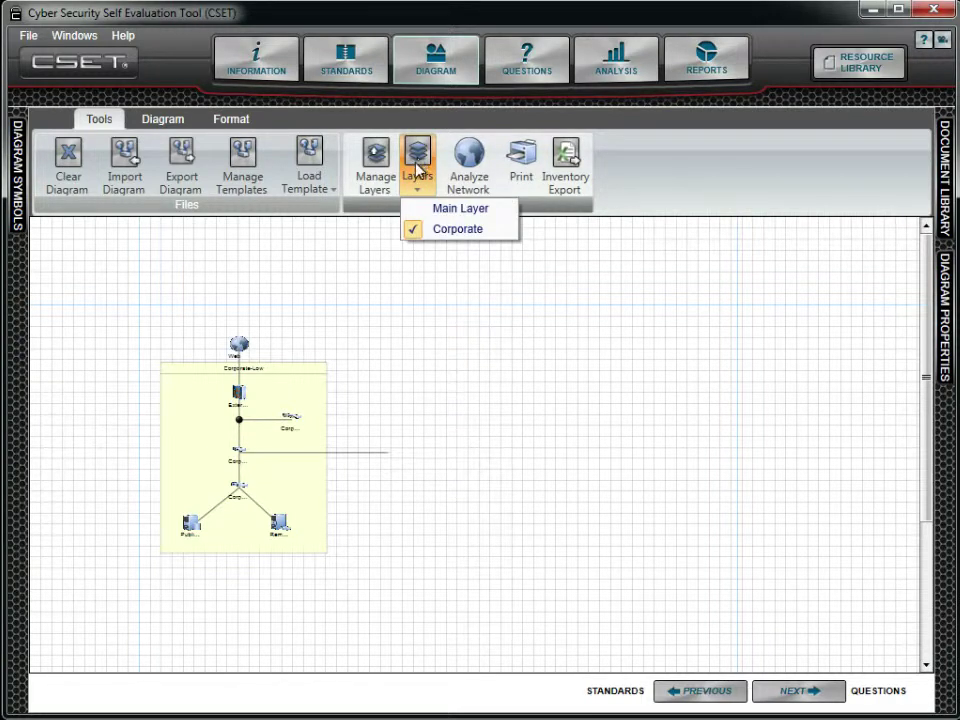
click(430, 208)
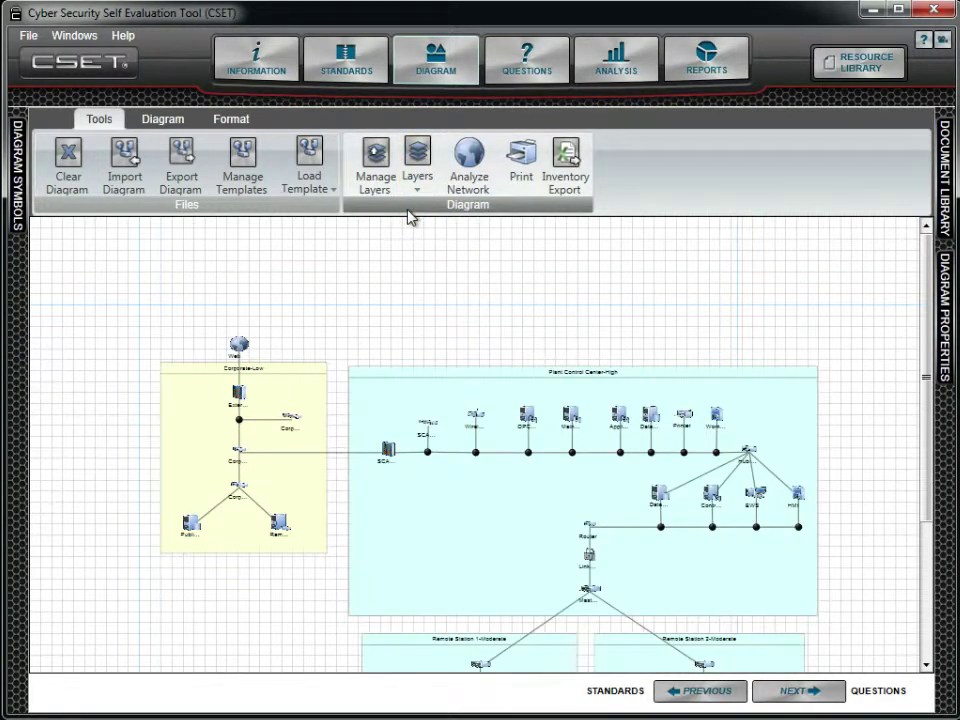
- Place a rectangle labelled "Diagrma Title" above the Web node and enlarge it into a wide title box
mouse_move(18, 172)
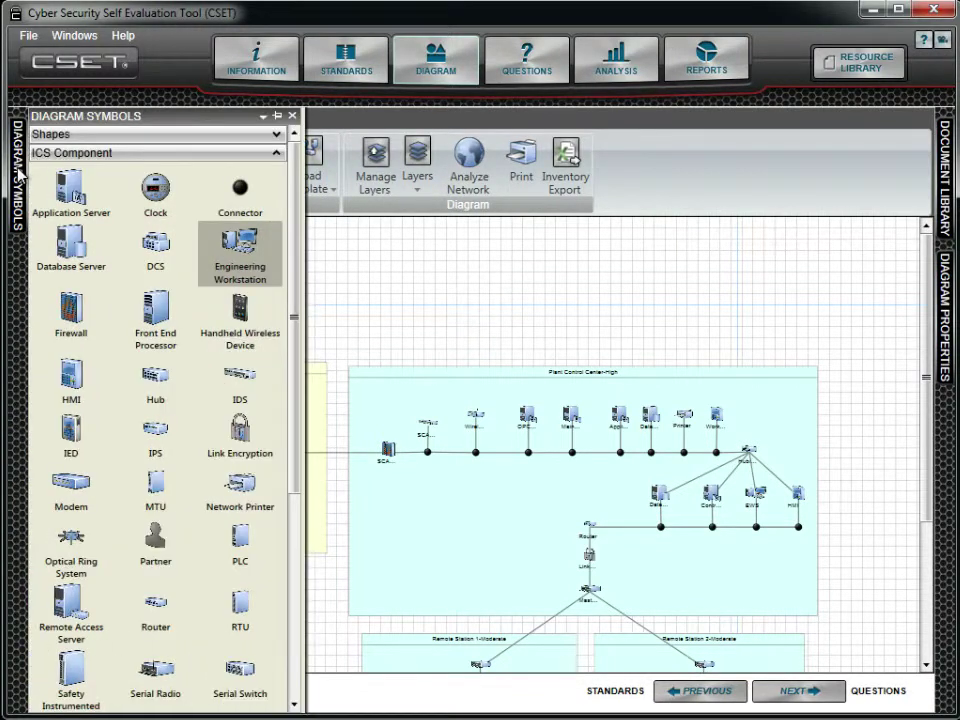
click(60, 134)
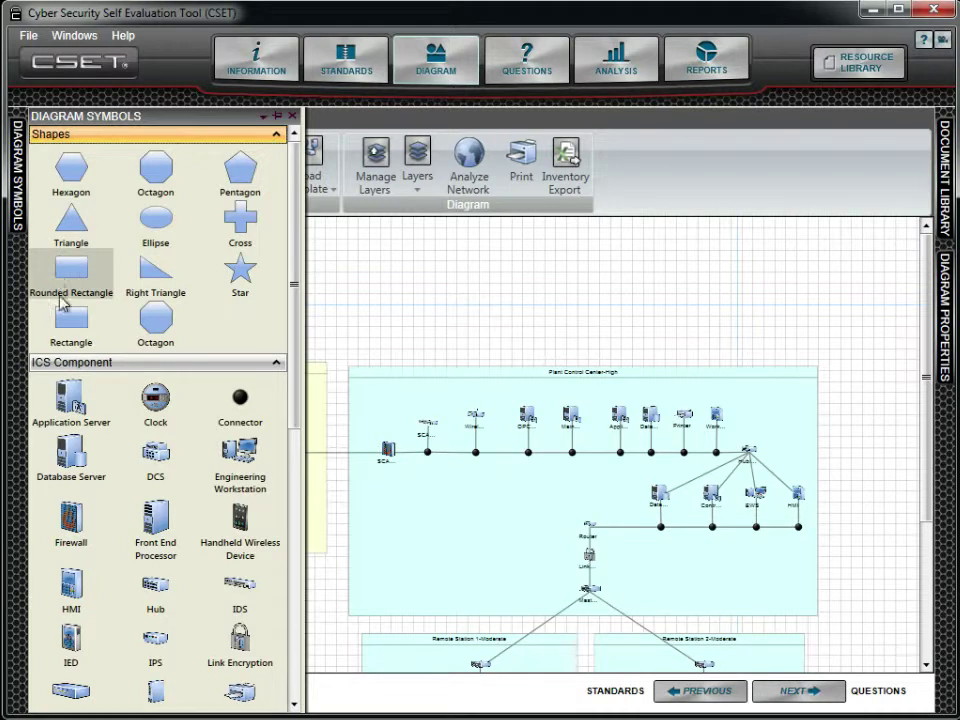
drag(64, 324, 343, 289)
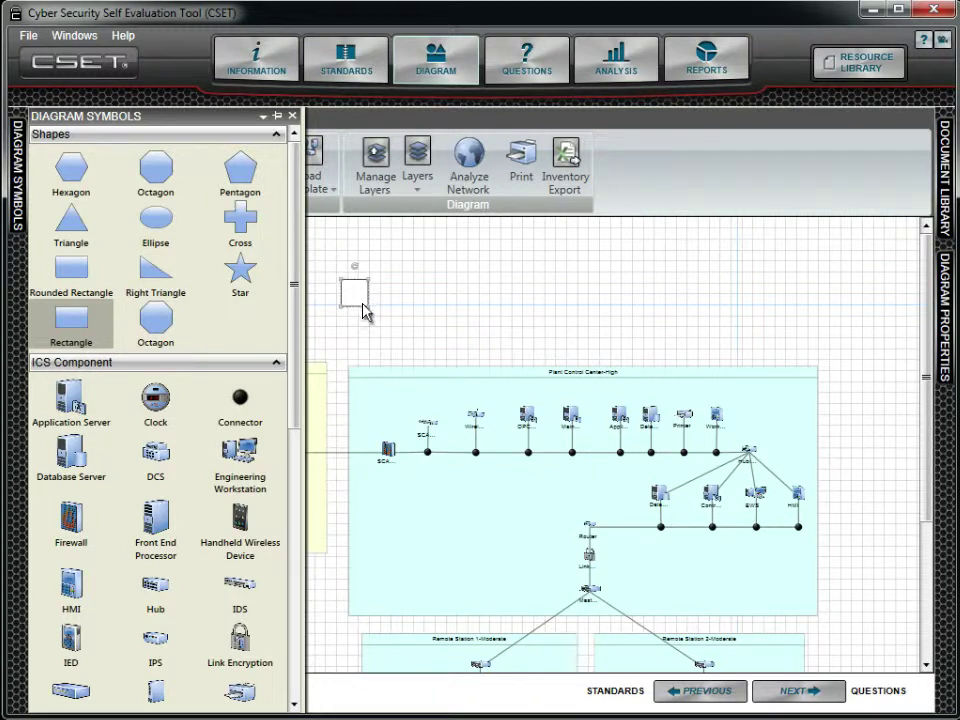
double_click(354, 297)
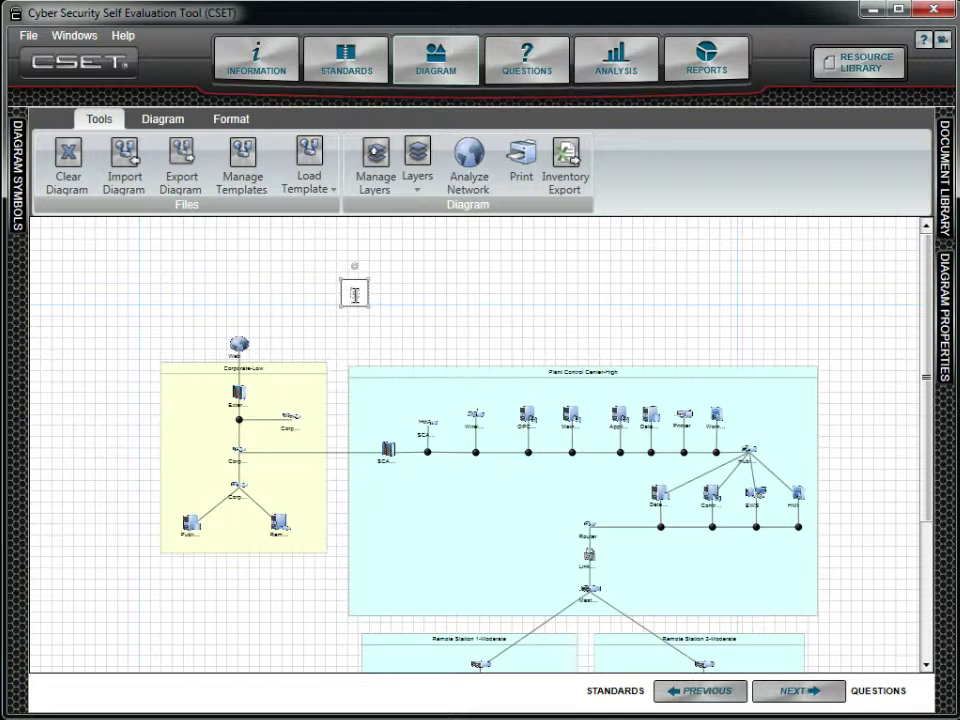
text(Glass Lin)
drag(368, 307, 272, 260)
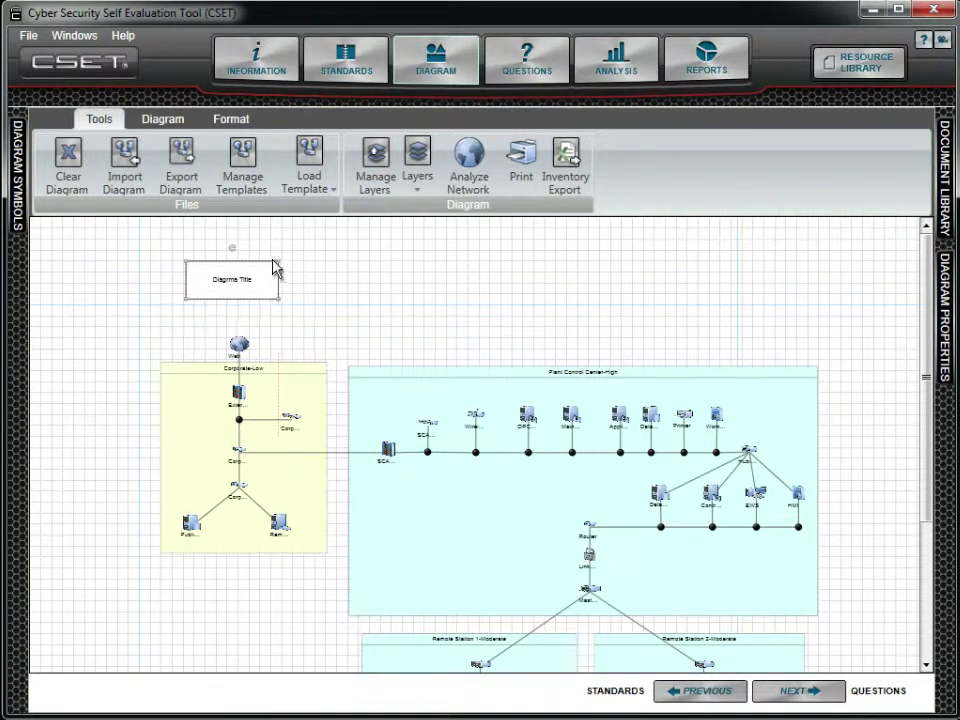
- Set the font size of the title box's text to 18
click(231, 120)
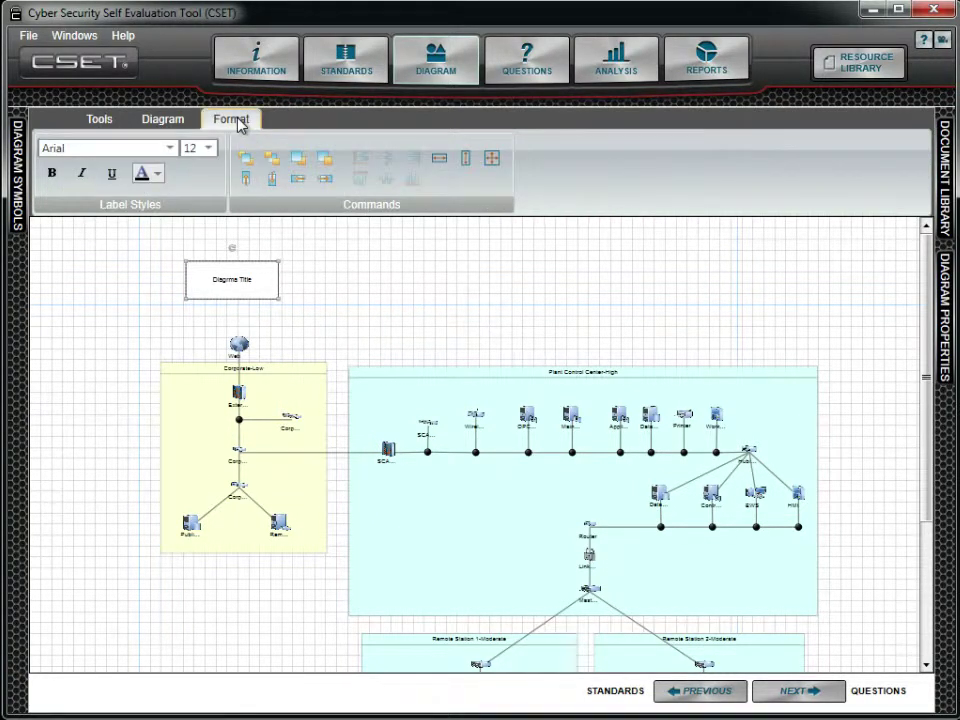
double_click(250, 283)
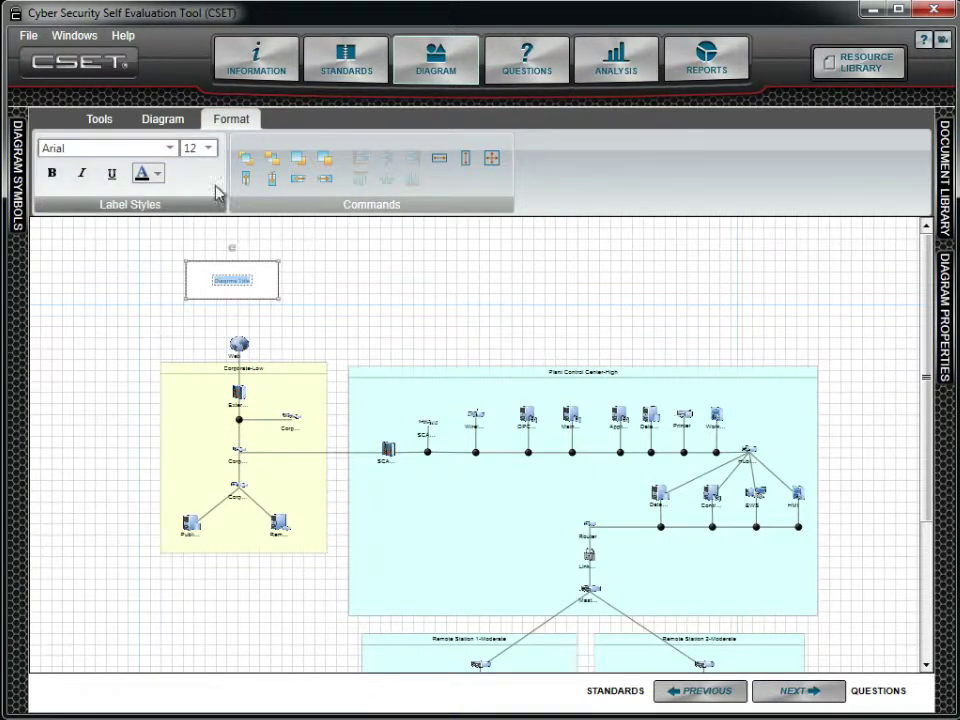
click(208, 150)
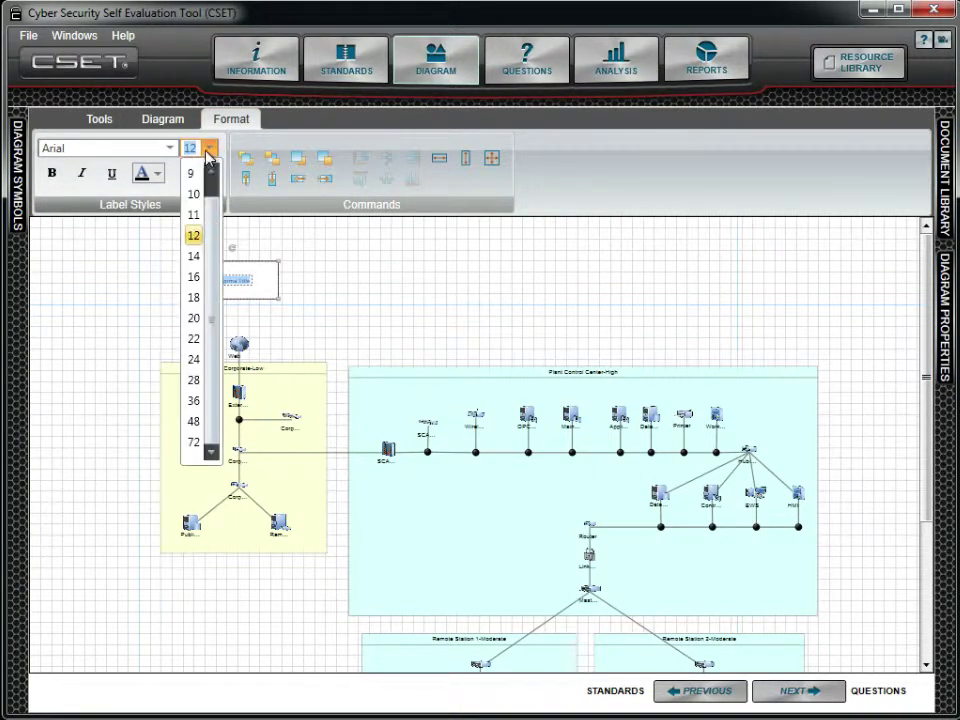
click(204, 296)
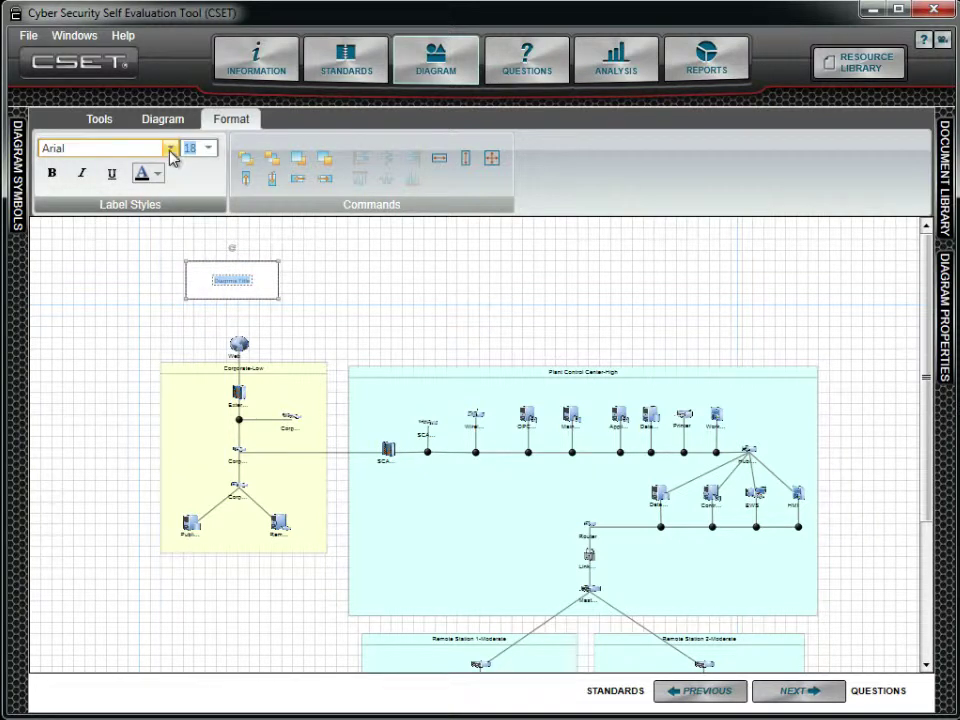
- Change the font of the title box's text to Batang
click(169, 148)
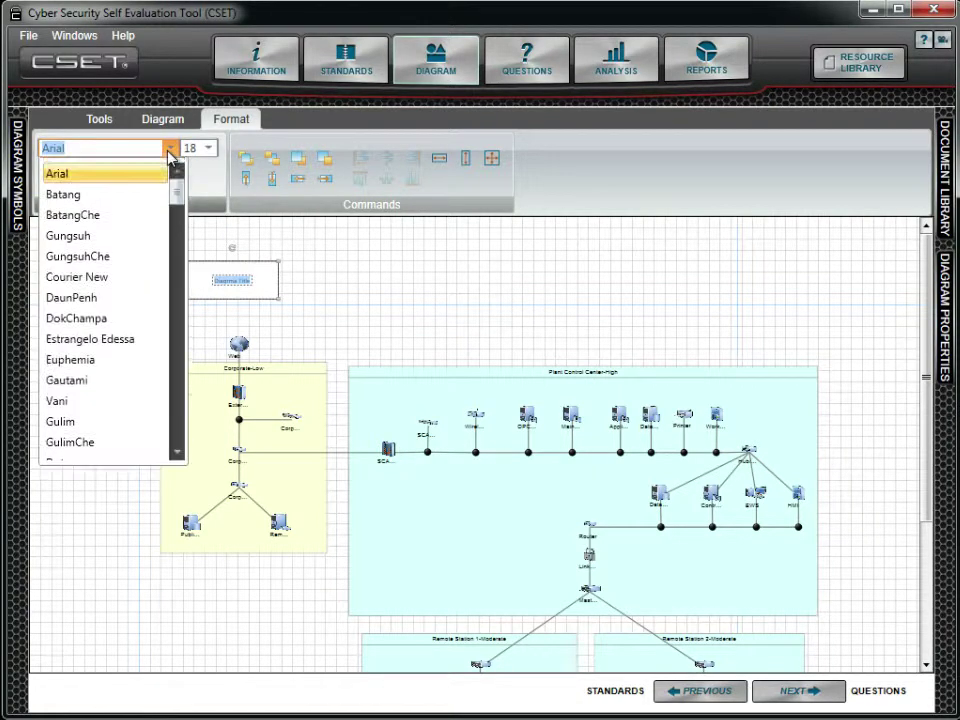
click(137, 196)
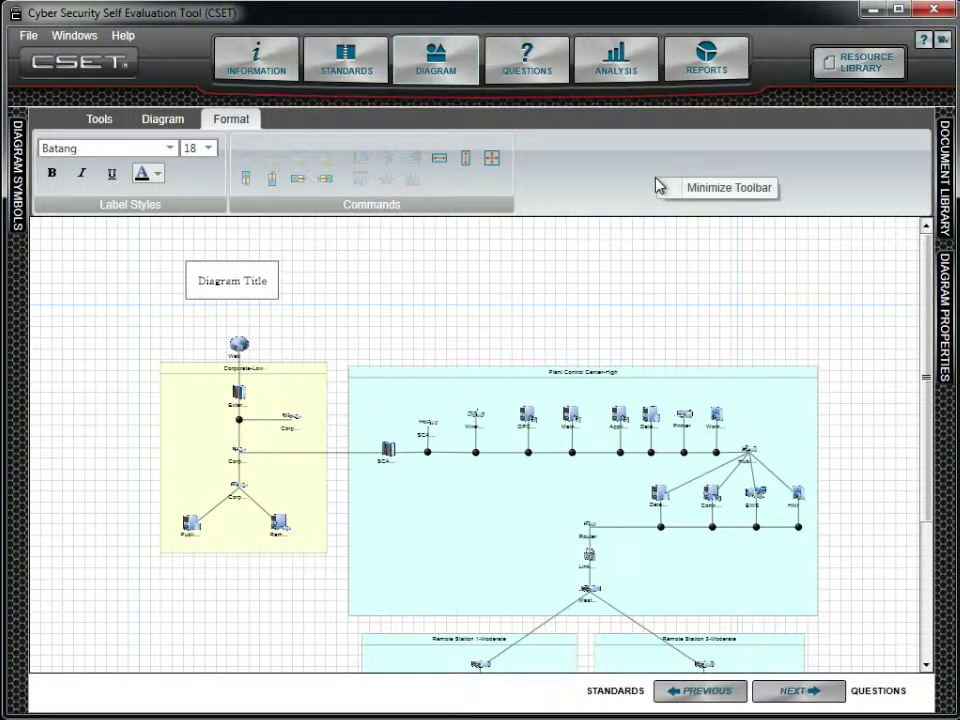
- Minimize the command ribbon to enlarge the diagram area, briefly restoring its Format and Diagram commands before minimizing it again
click(712, 191)
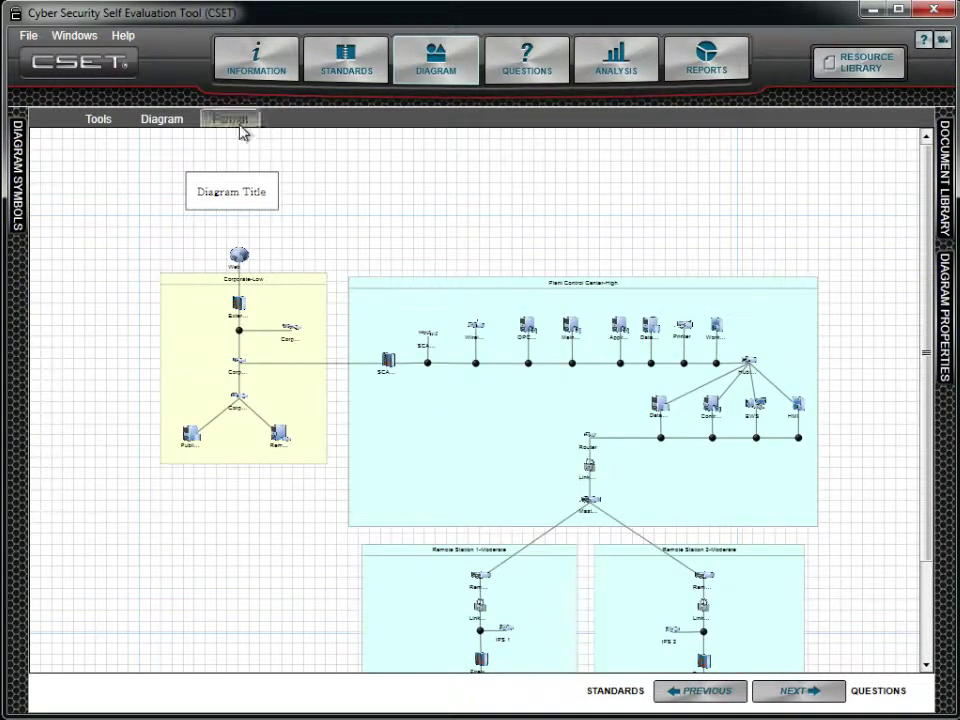
click(240, 122)
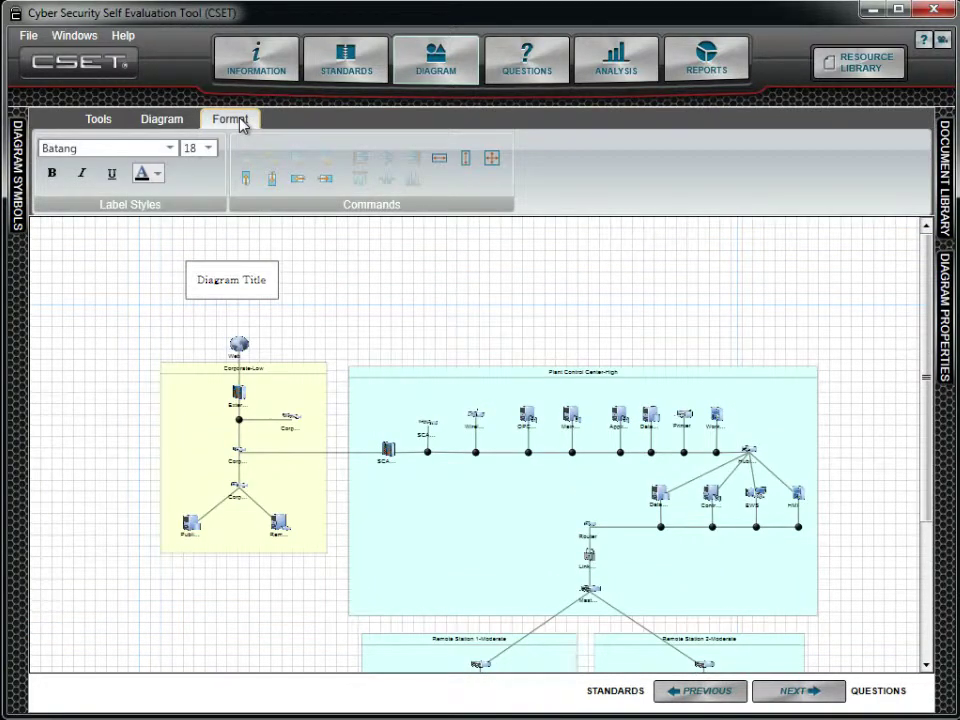
click(182, 120)
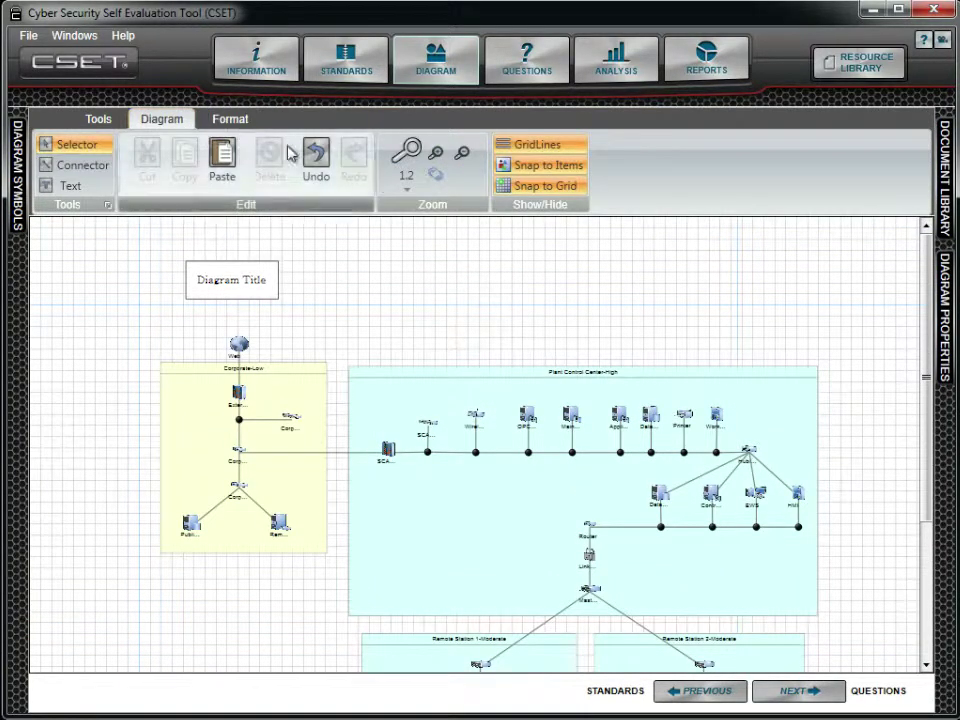
click(461, 158)
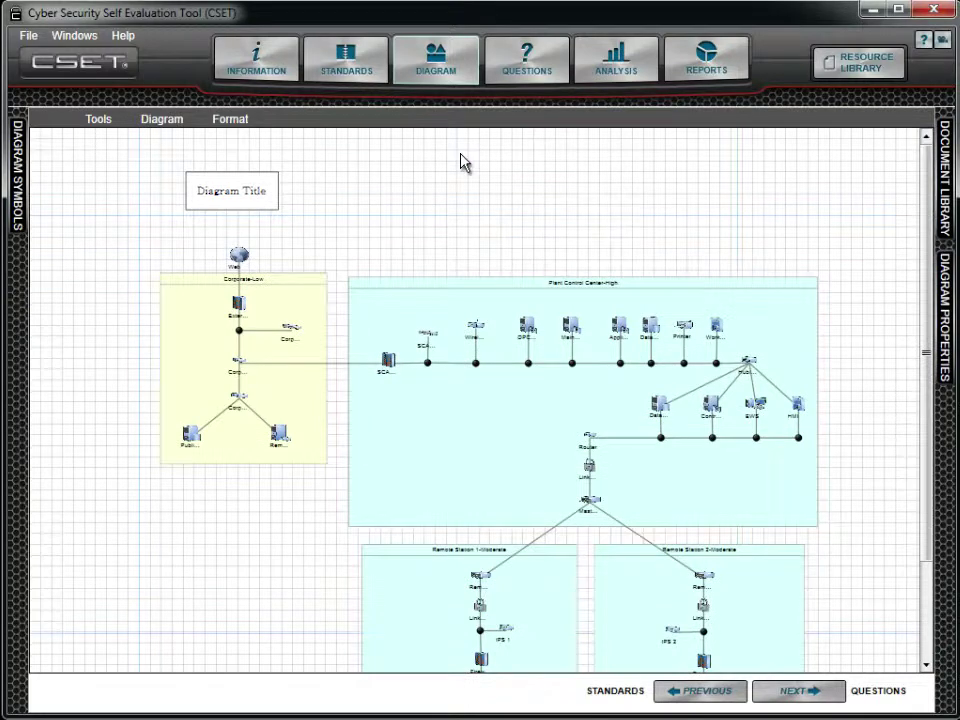